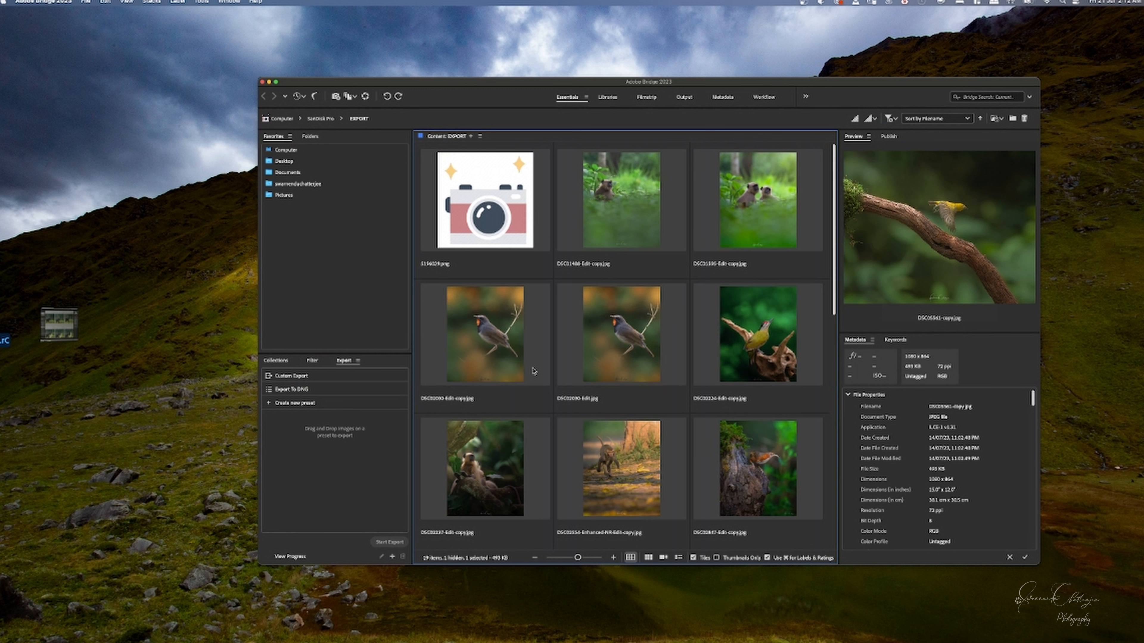
Browse the thumbnails in the EXPORT folder and return to the photo of the small yellow bird flying over a branch
scroll(533, 371, "down", 3)
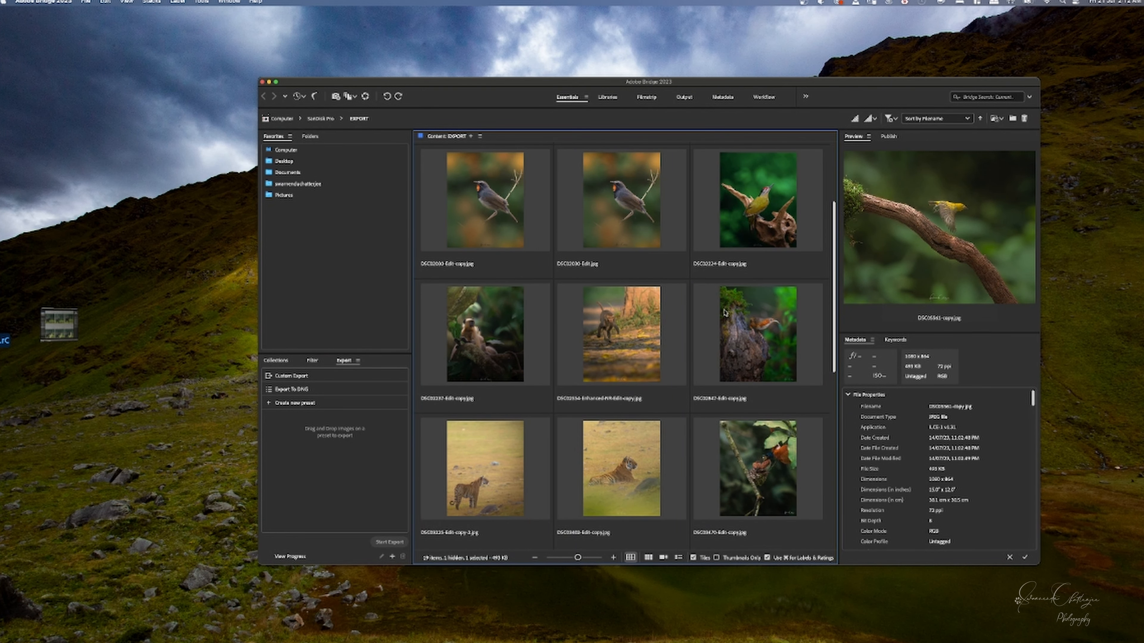
scroll(725, 312, "down", 5)
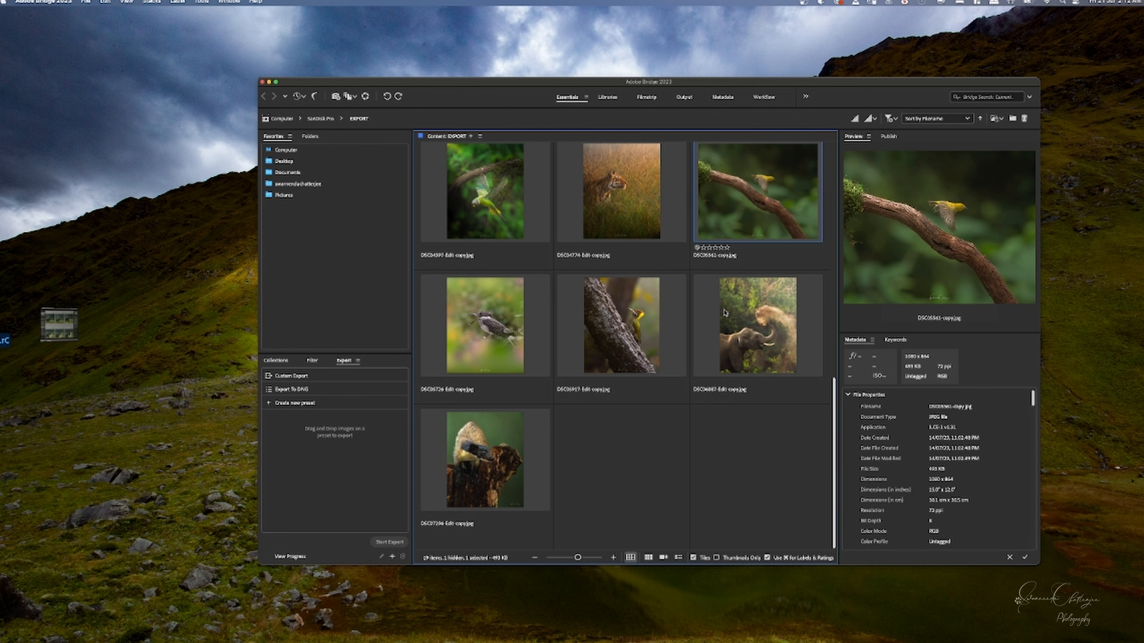
scroll(725, 312, "up", 3)
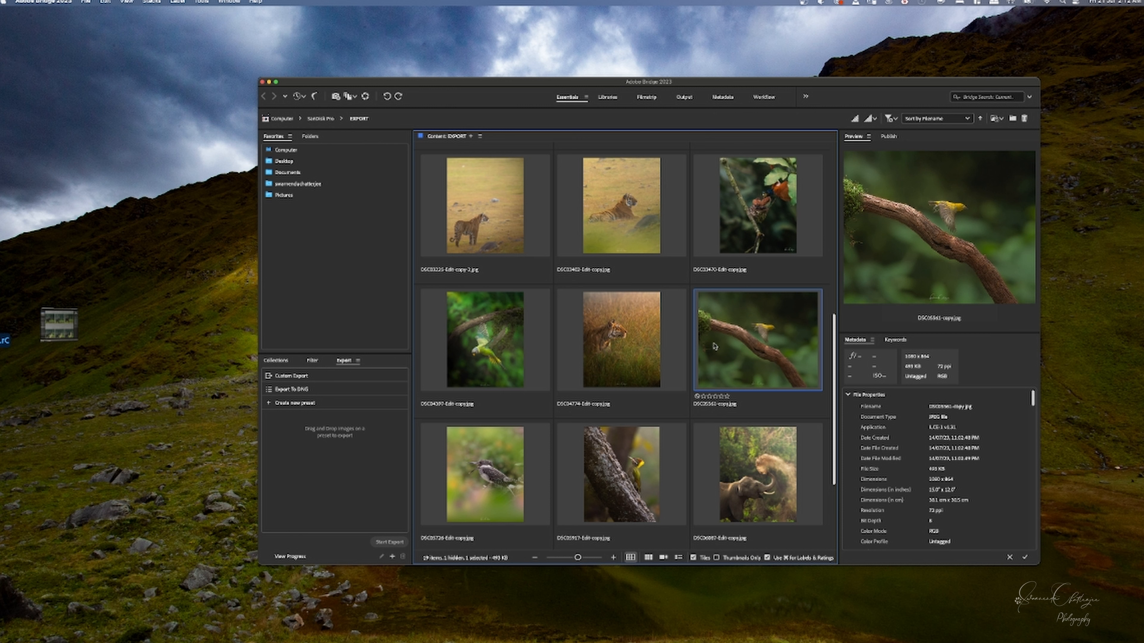
Select the landscape photo of the yellow bird over the branch, view the images from there as a full-screen slideshow, and exit it
key("super+space")
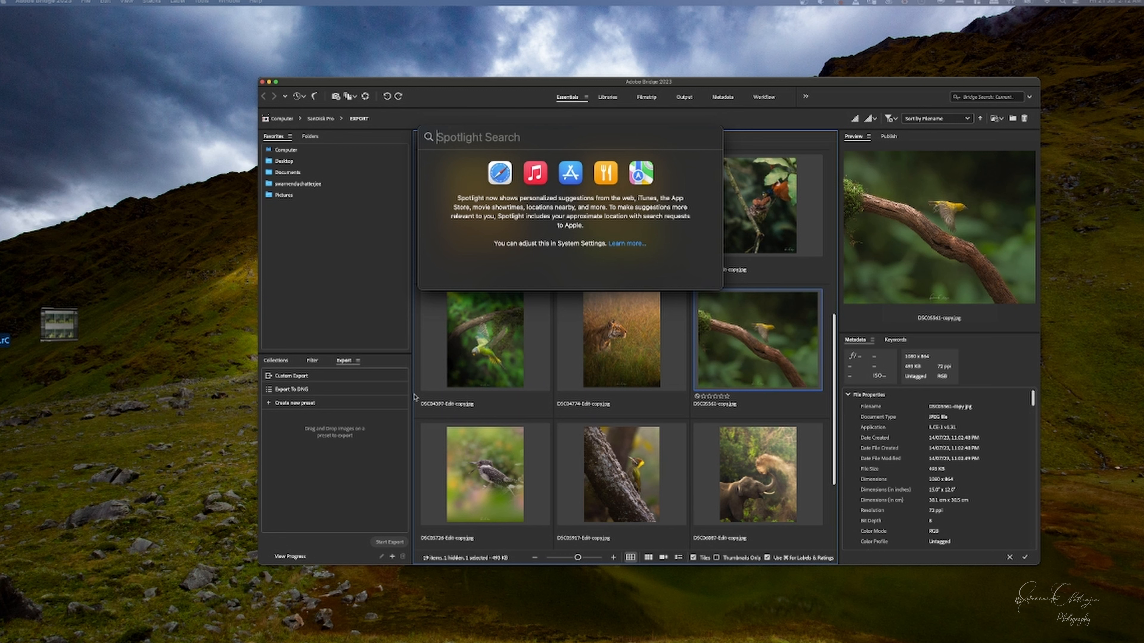
left_click(358, 266)
left_click(752, 351)
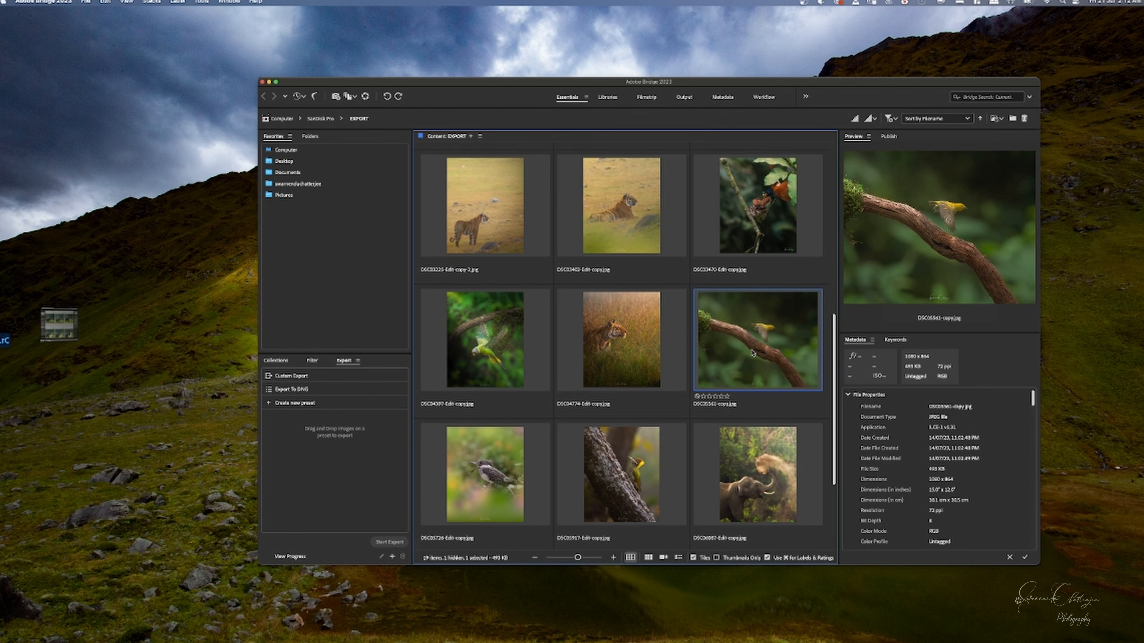
key("super+l")
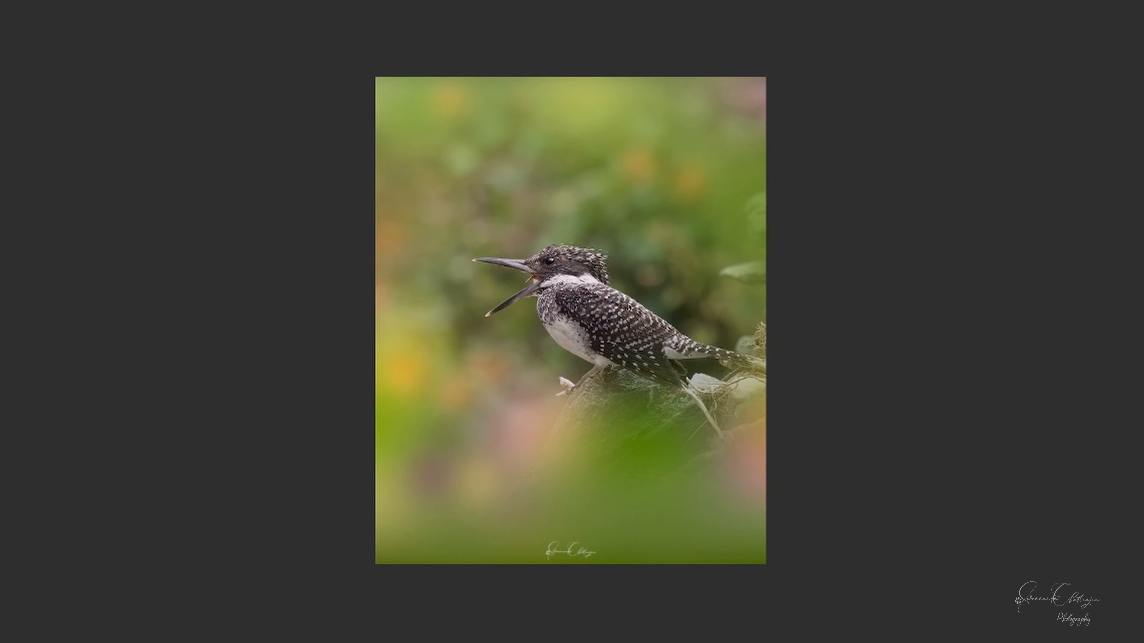
key("Escape")
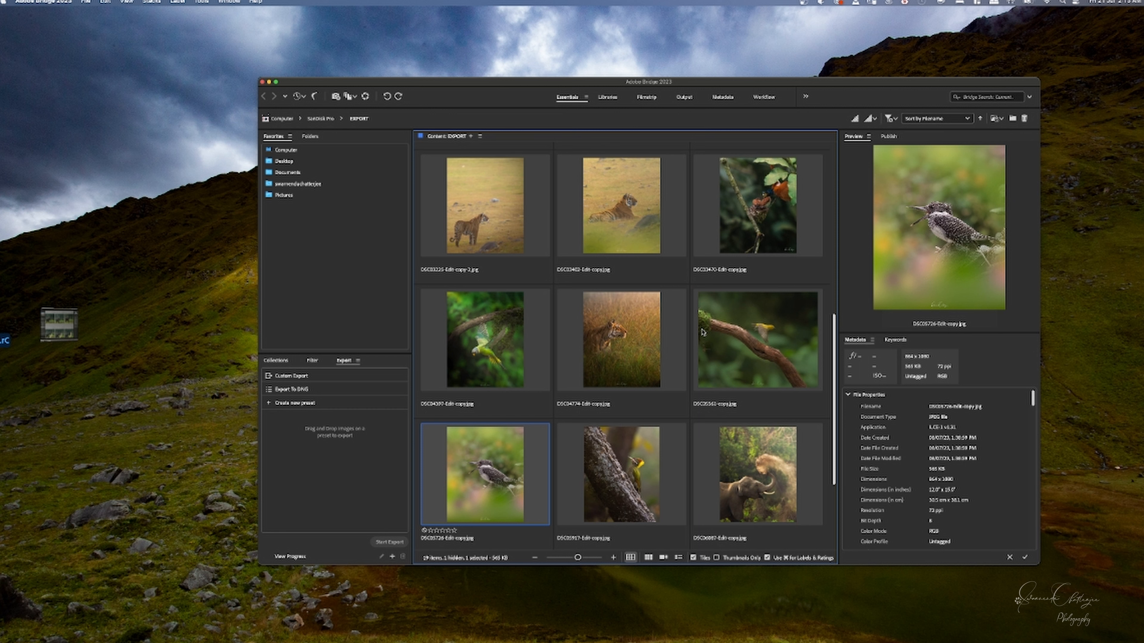
Examine the Open With and Move to options available for the yellow bird photo, and dismiss them without choosing any
right_click(752, 337)
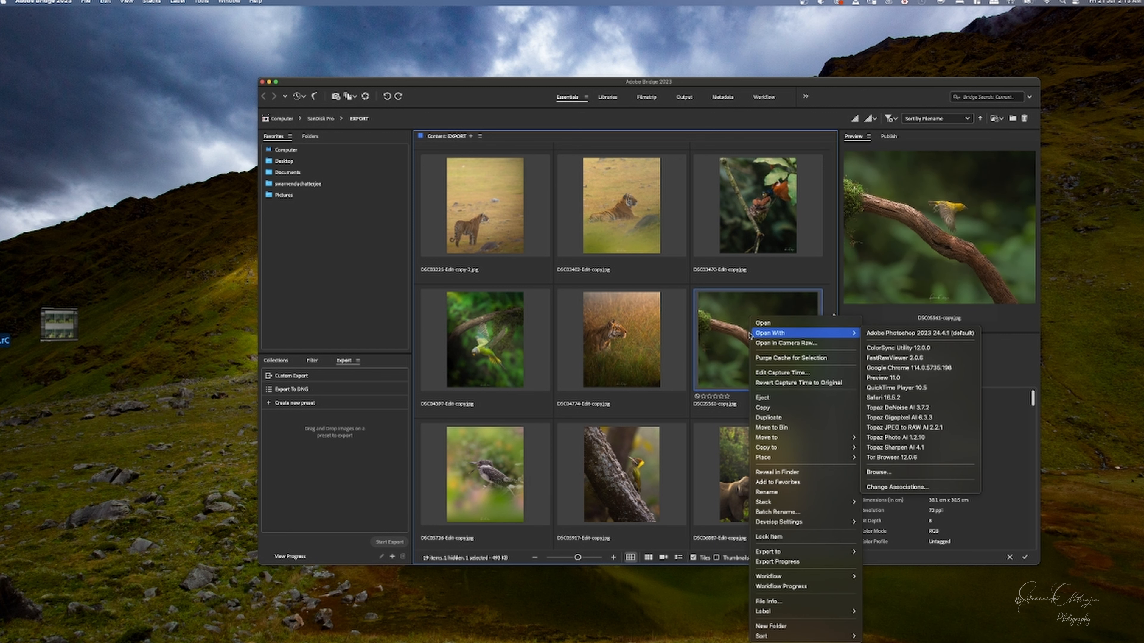
mouse_move(819, 524)
mouse_move(820, 437)
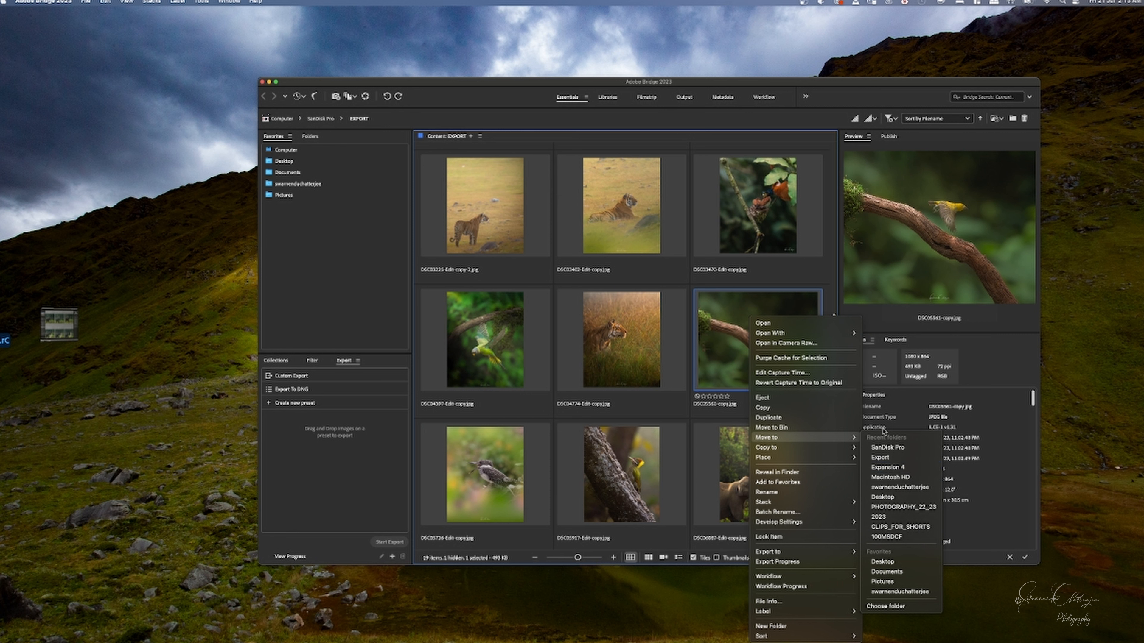
left_click(739, 307)
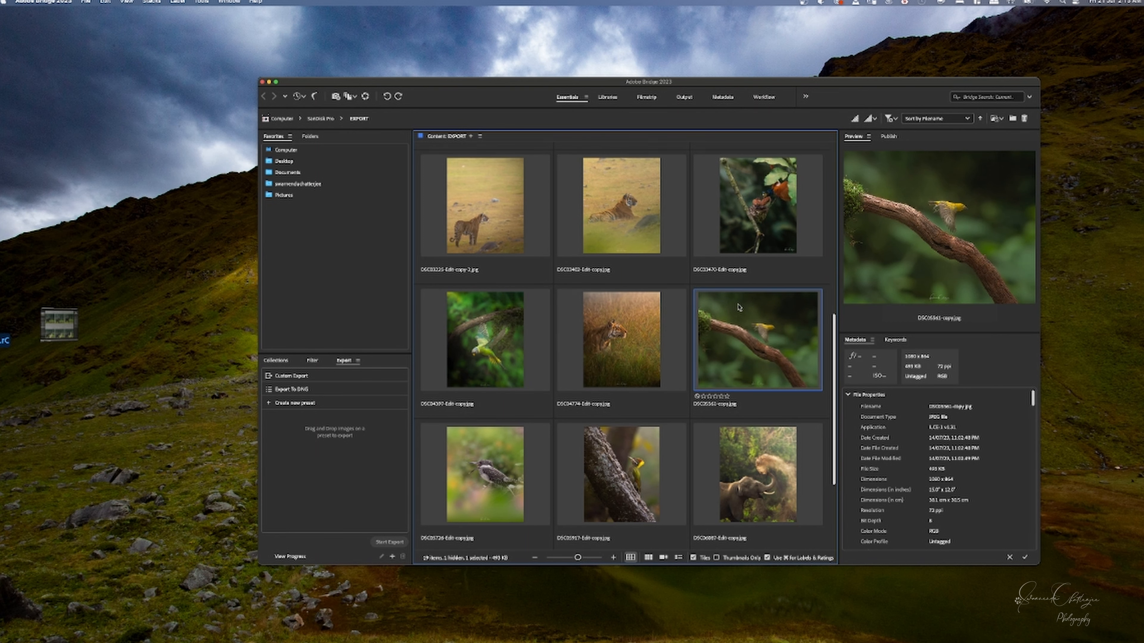
Preview the selected bird photo full screen, close the preview, and minimize the Bridge window
key("space")
key("space")
left_click(269, 83)
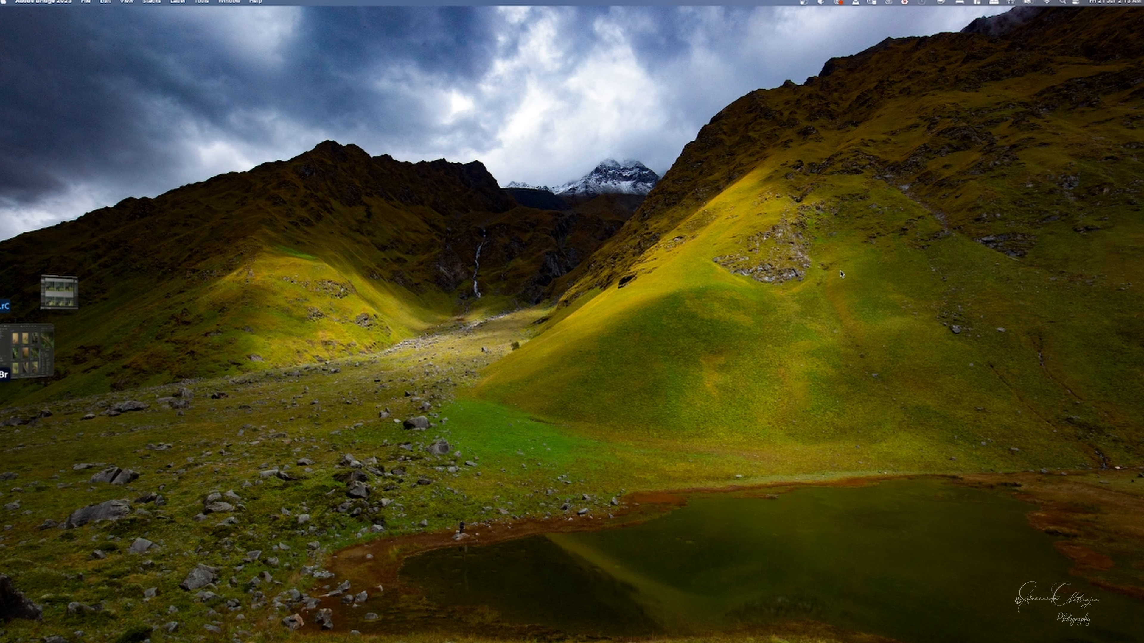
Switch to Finder and open the nested folders Day 1, A1, Morning and C1 inside APFC_24_02_2023
key("super+Tab")
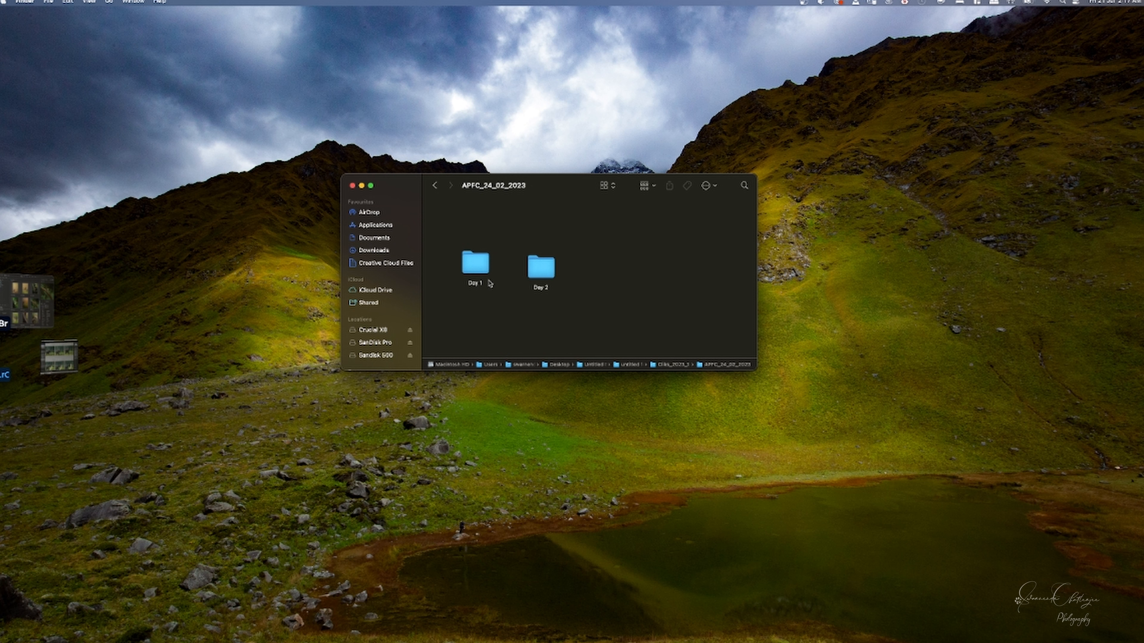
double_click(476, 263)
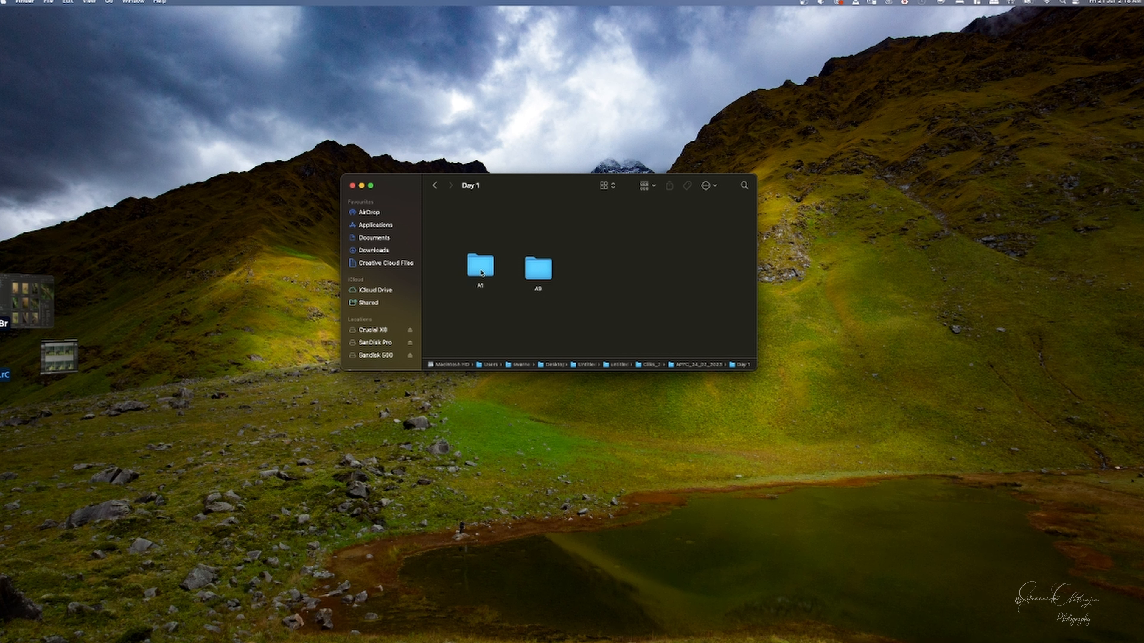
double_click(482, 272)
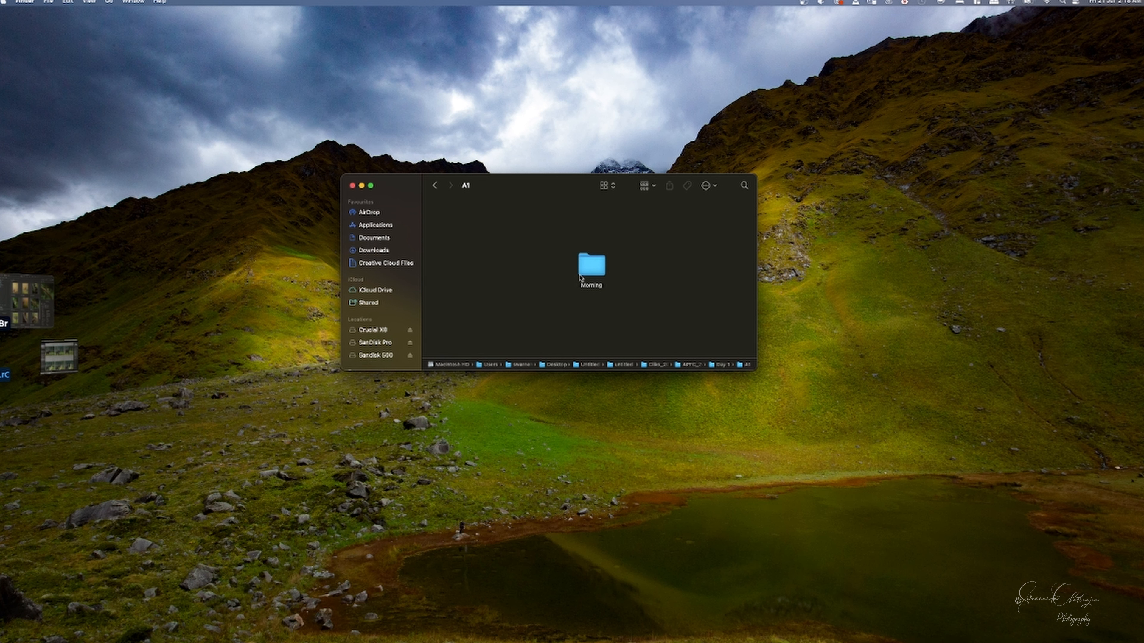
double_click(585, 268)
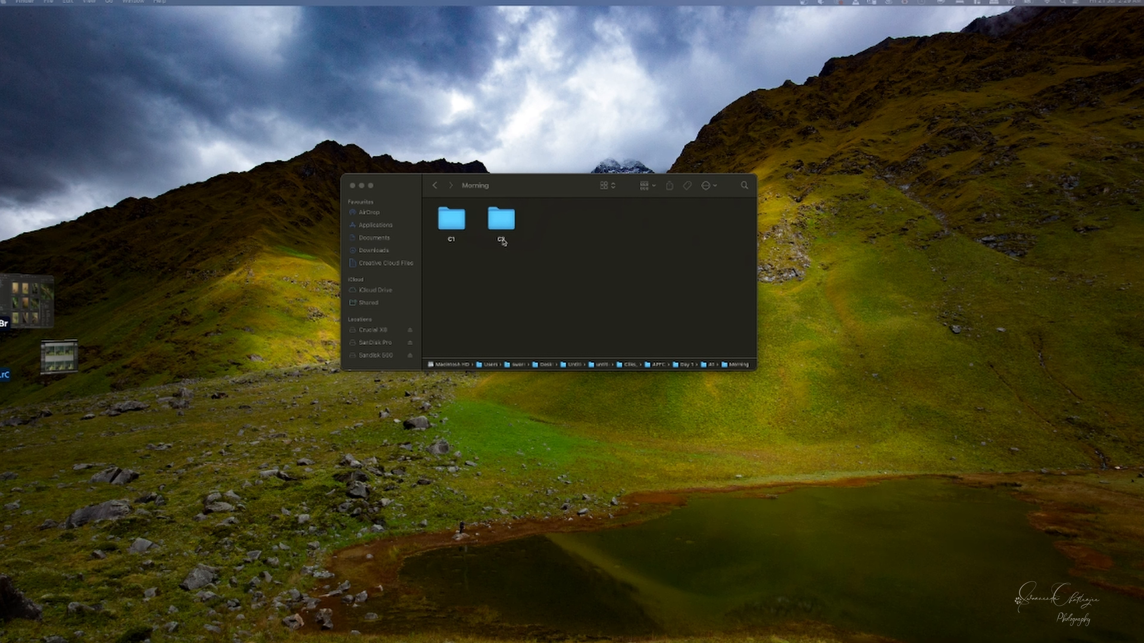
double_click(458, 225)
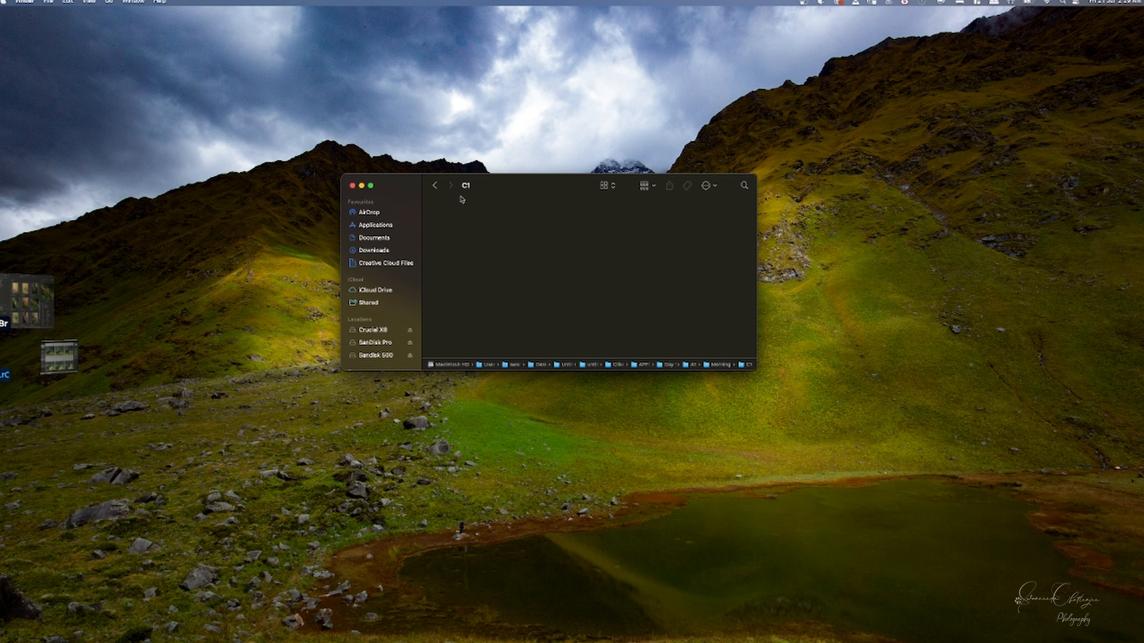
Go back up through the folder levels from C1 to the Cliks_2023_1 folder
left_click(436, 185)
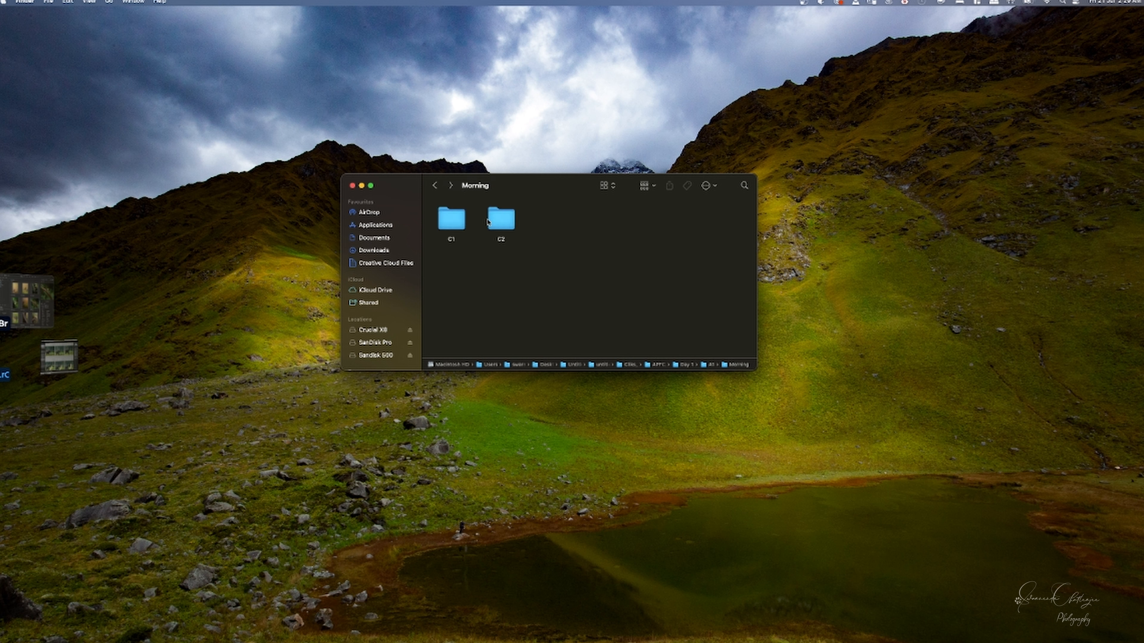
left_click(436, 190)
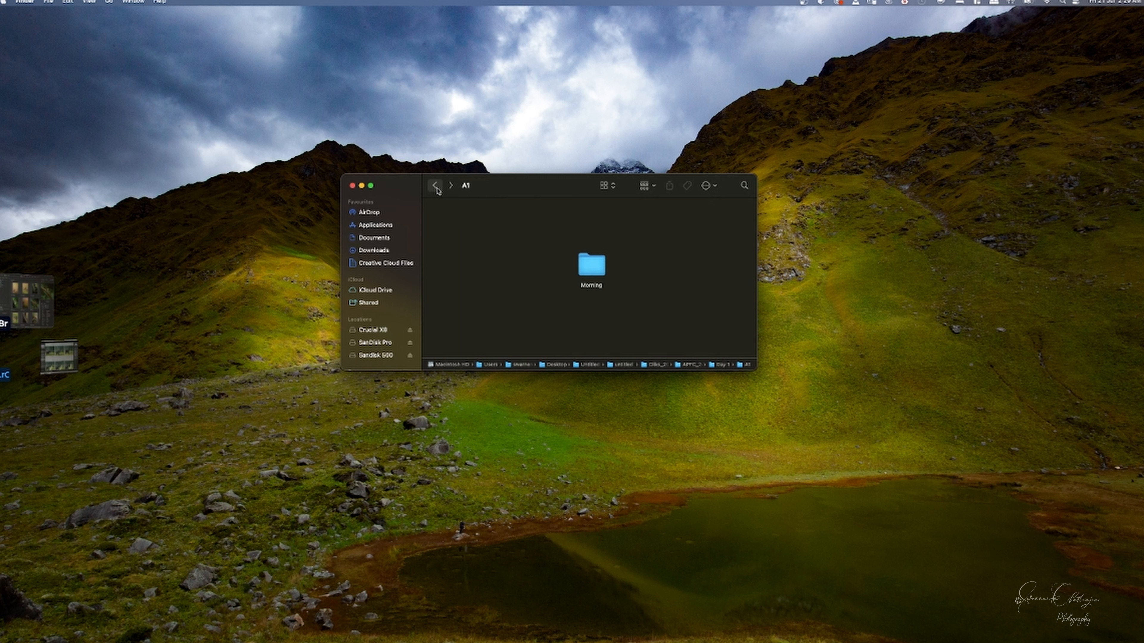
left_click(437, 190)
left_click(436, 190)
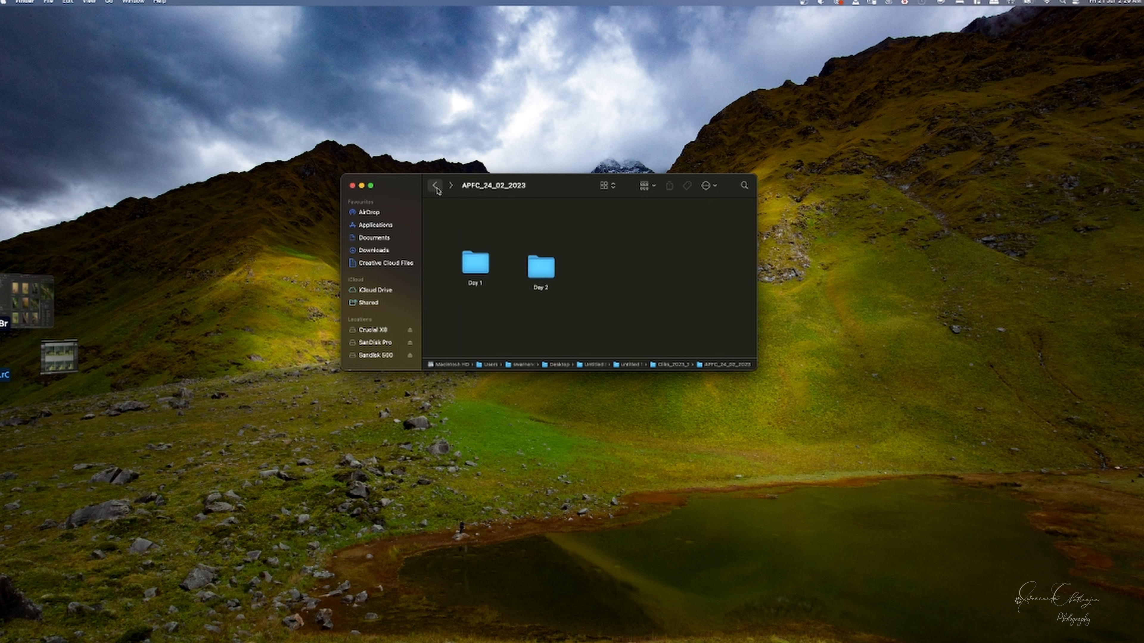
left_click(437, 190)
Look inside the APFC_24_02_2023 folder and return to its parent folder Cliks_2023_1
left_click(481, 237)
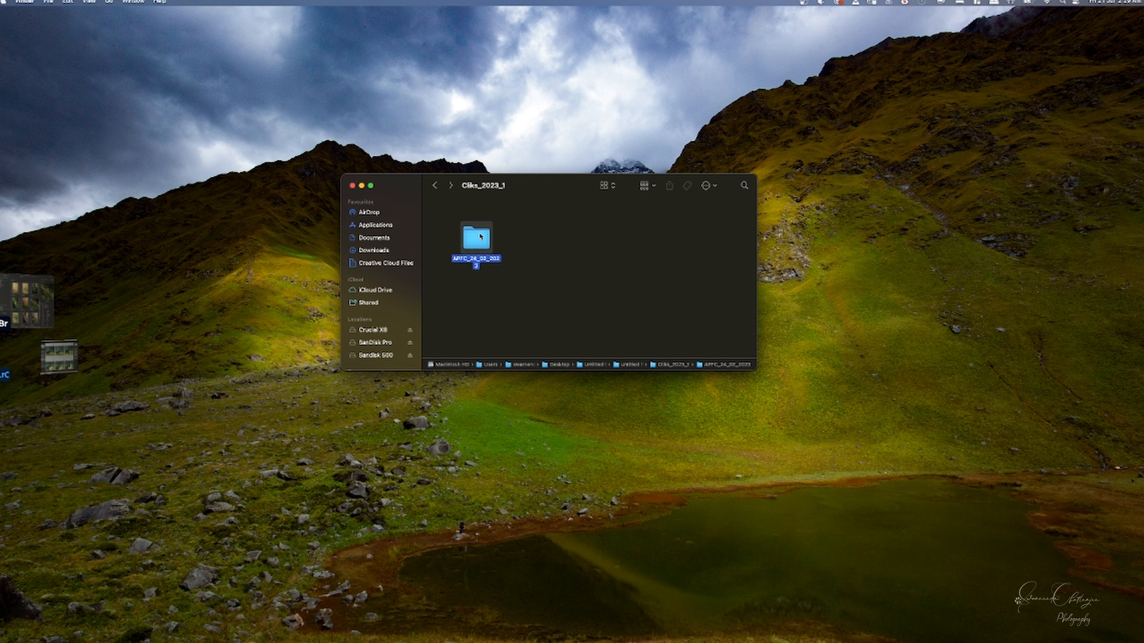
double_click(481, 236)
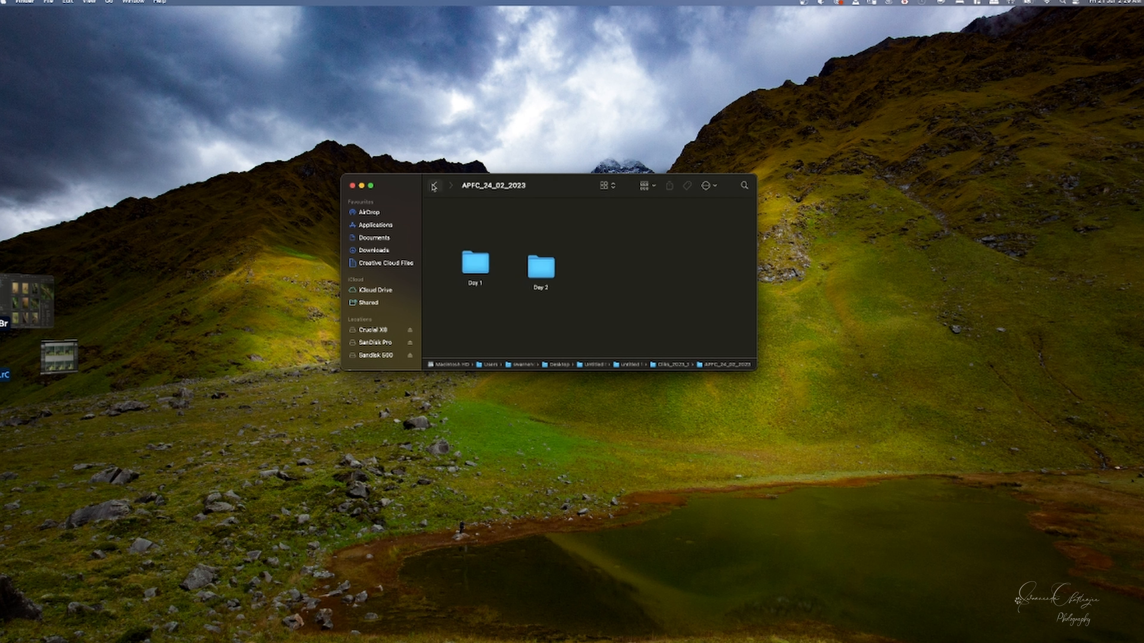
left_click(434, 186)
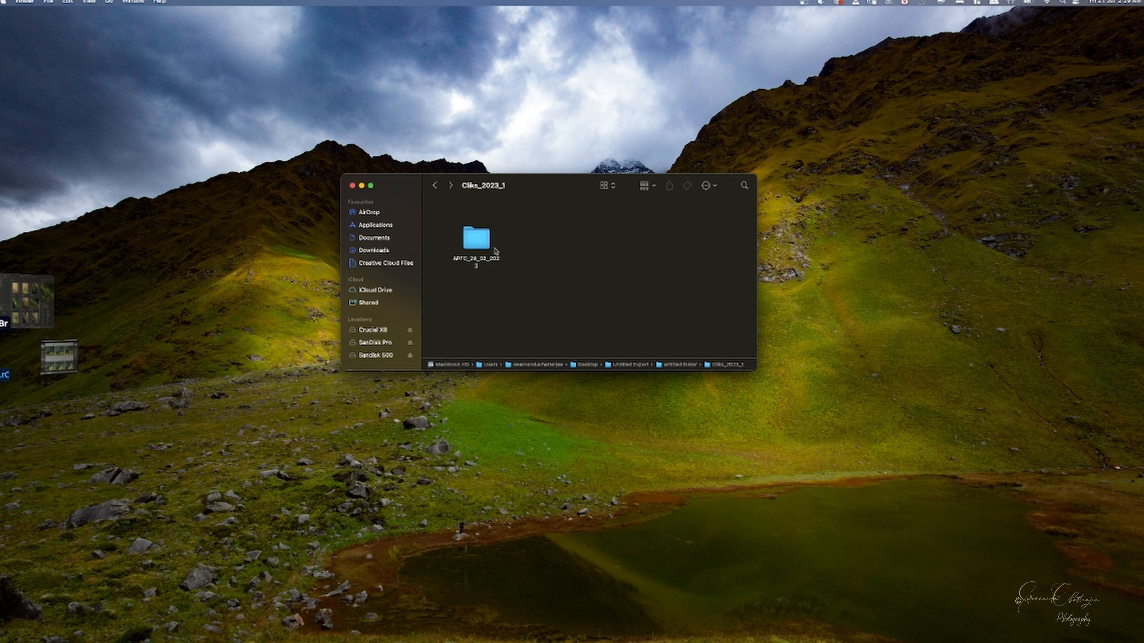
left_click(476, 244)
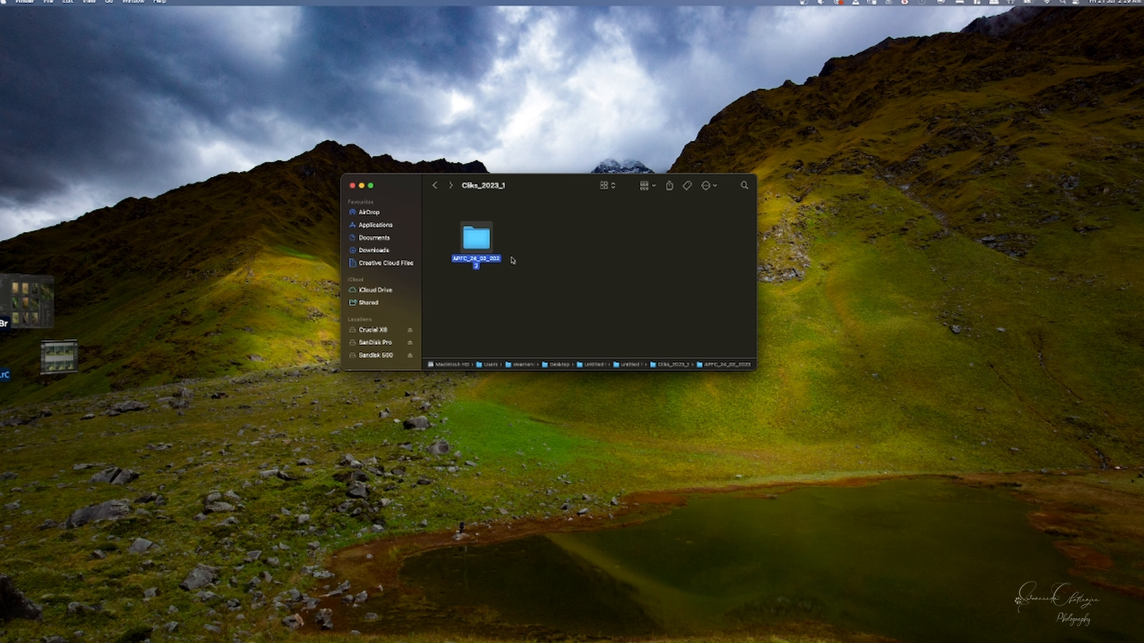
left_click(531, 269)
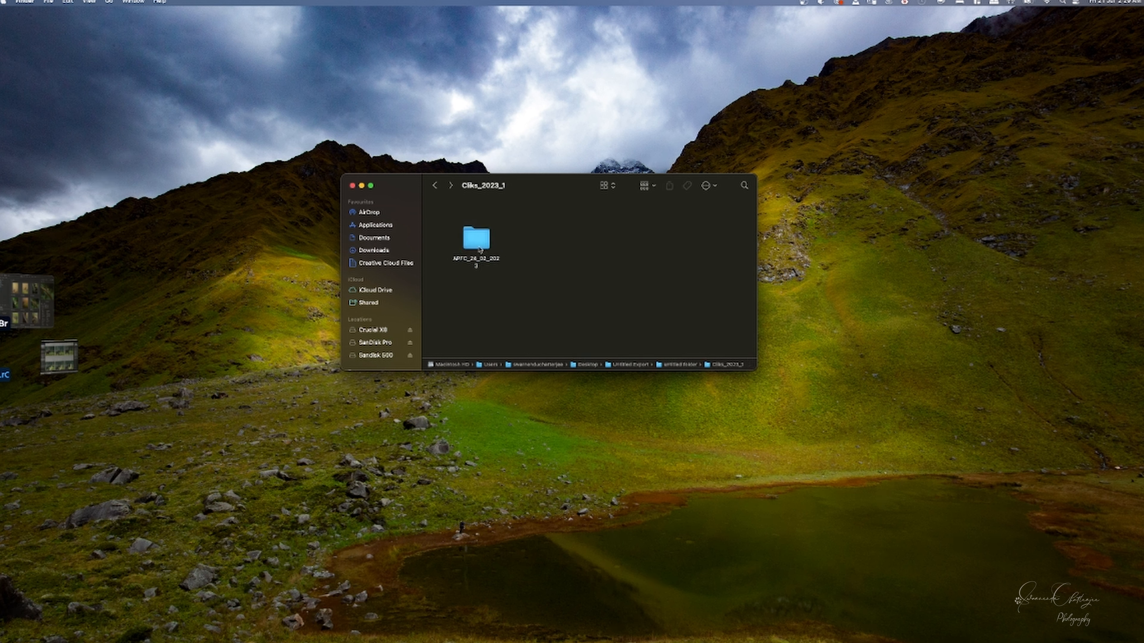
Open APFC_24_02_2023, its Day 1 subfolder, and the A1 folder inside it
double_click(478, 247)
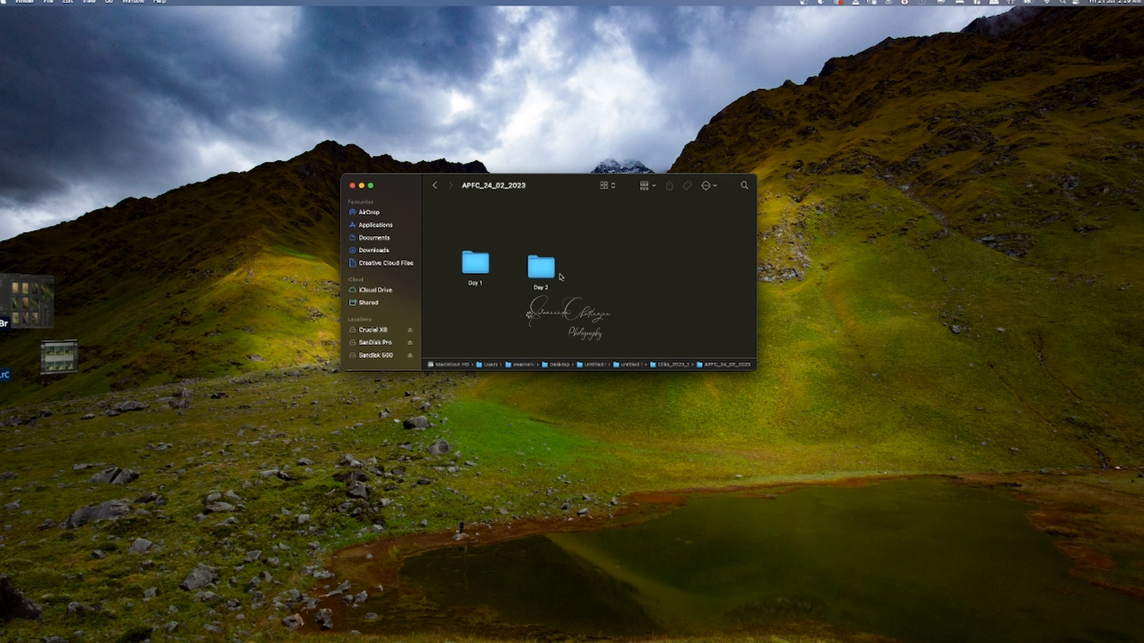
double_click(478, 273)
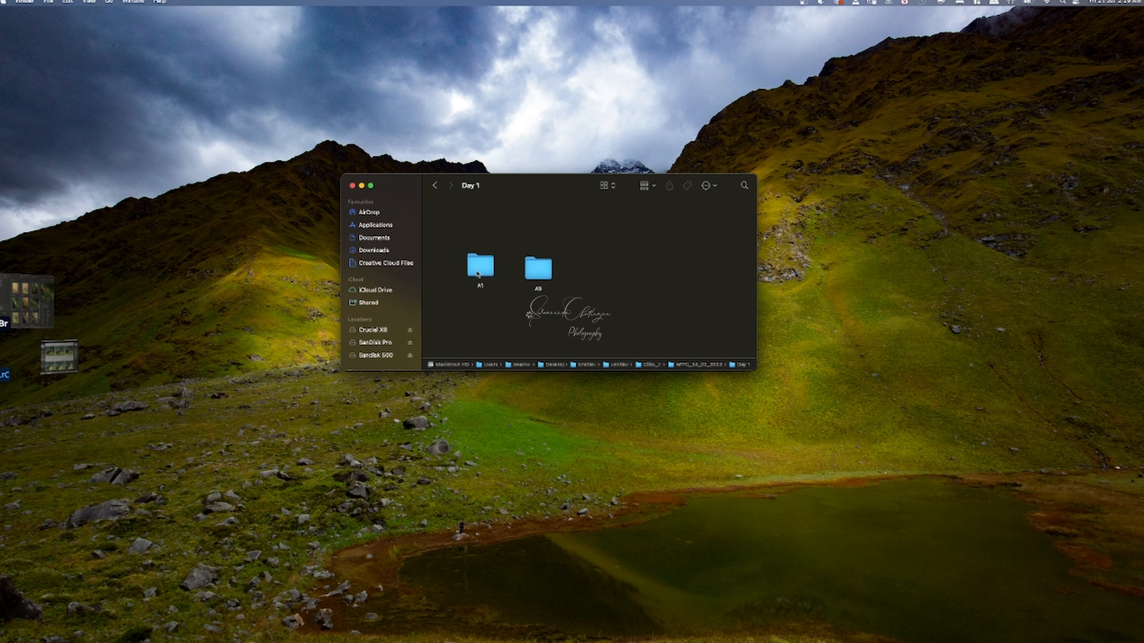
left_click_drag(470, 299, 578, 264)
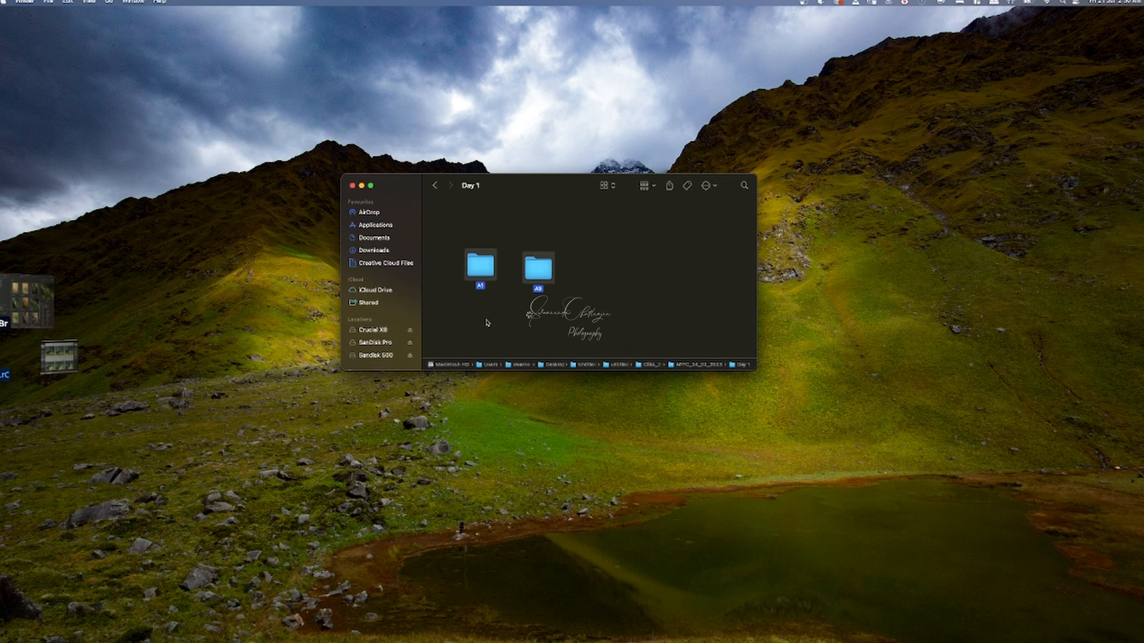
left_click(480, 301)
left_click(481, 273)
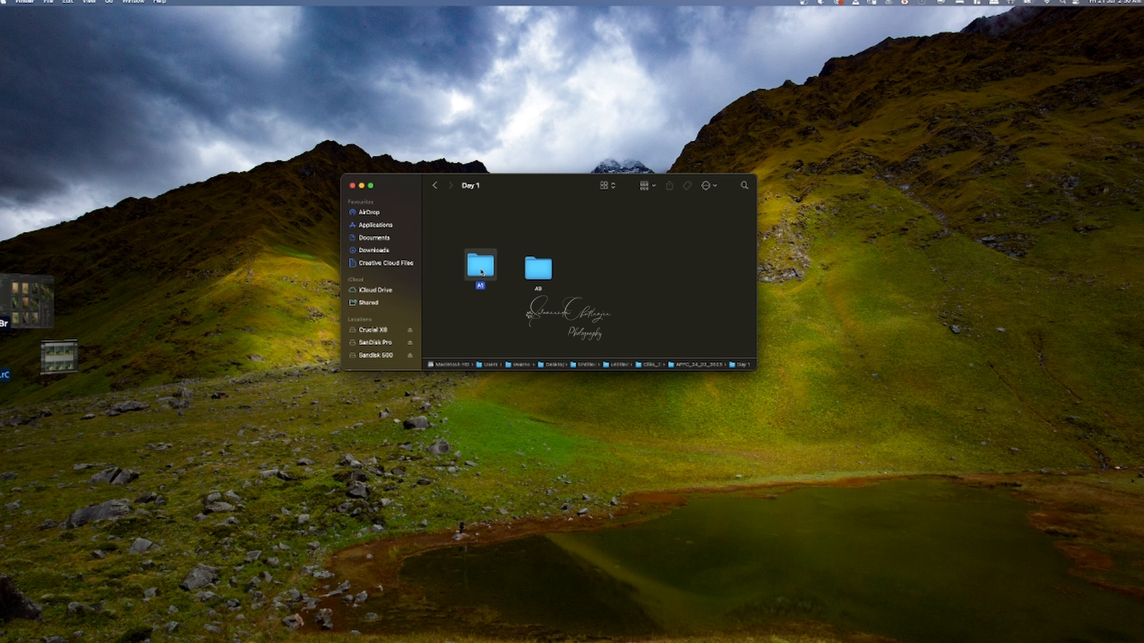
double_click(481, 273)
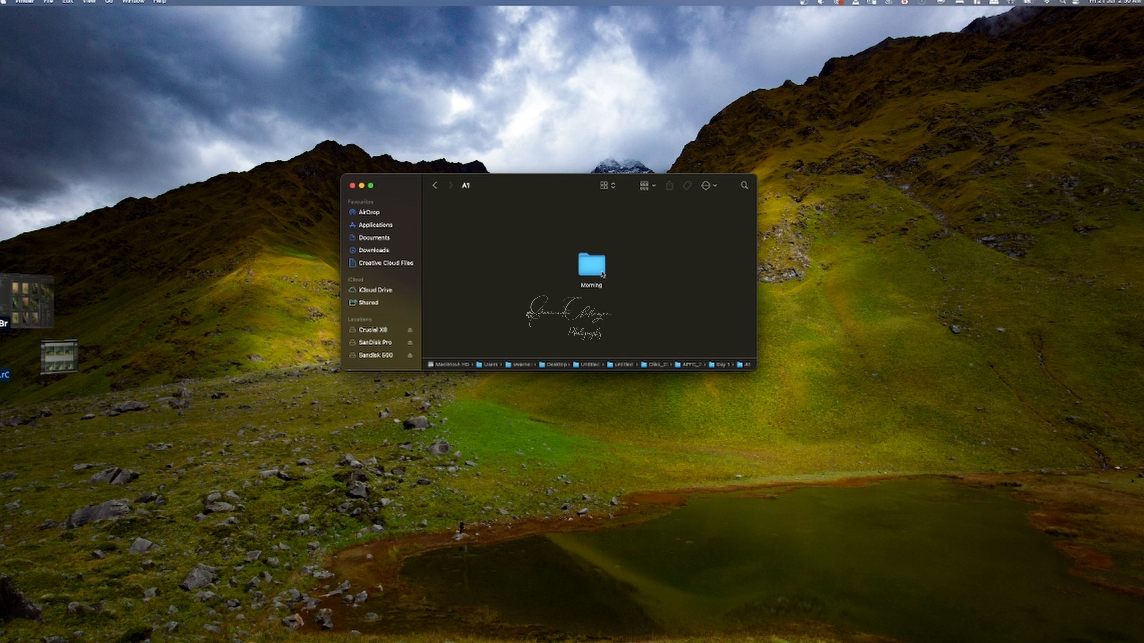
Switch to Lightroom Classic and shrink the Library grid thumbnails to nearly the smallest size
left_click(59, 360)
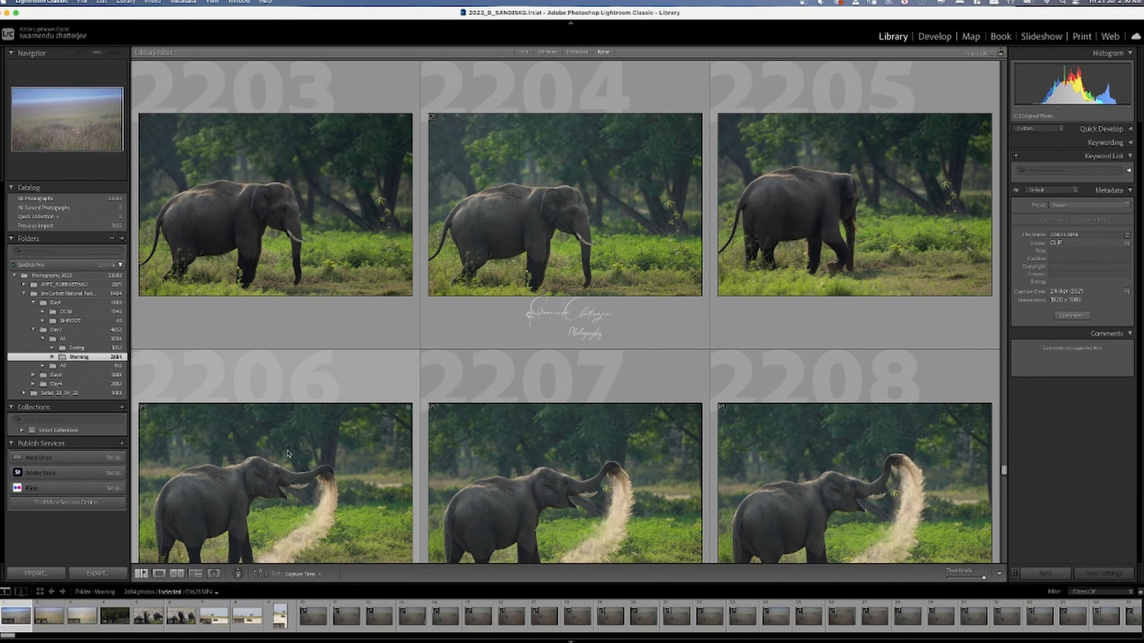
left_click_drag(984, 577, 949, 578)
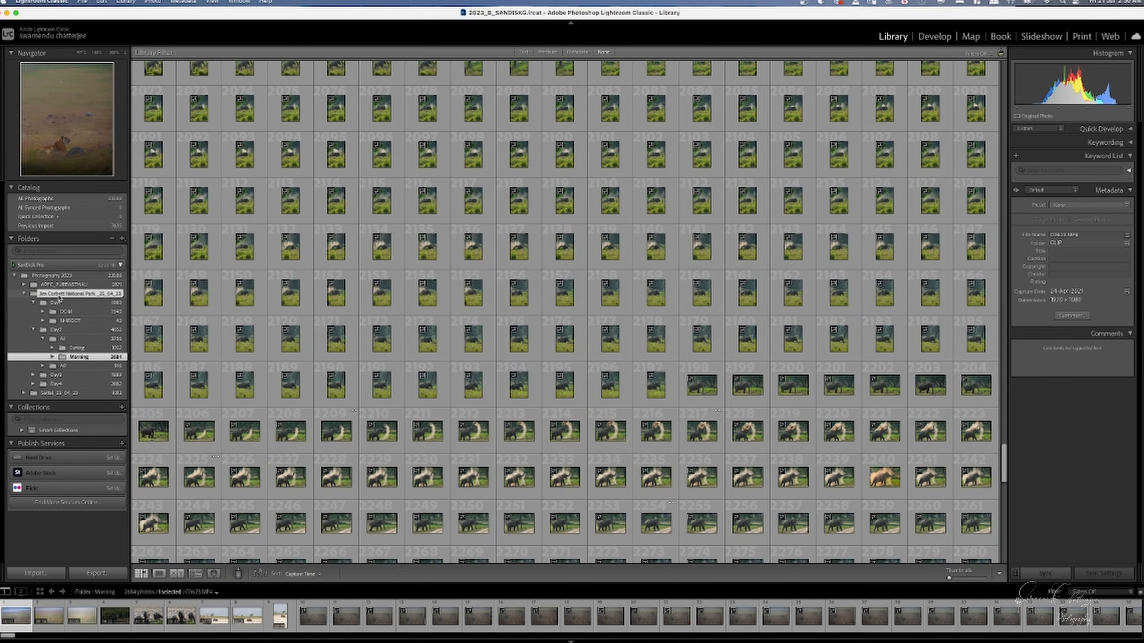
Show the photos of the Jim Corbett National Park folder, followed by its Day1, Day2 and Day3 subfolders
left_click(60, 295)
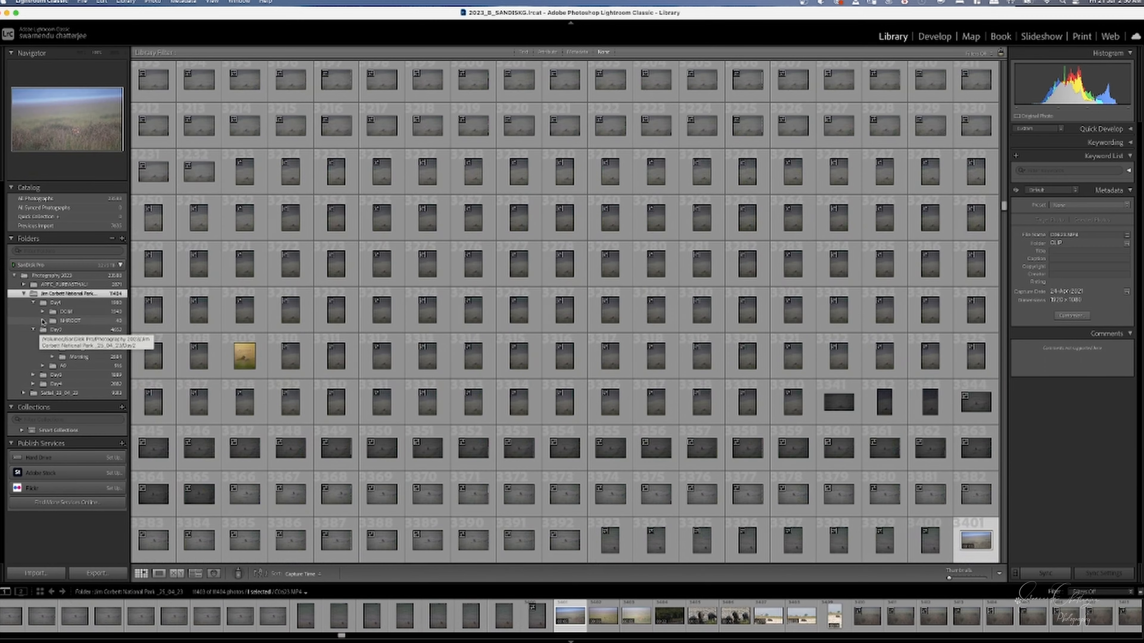
left_click(54, 303)
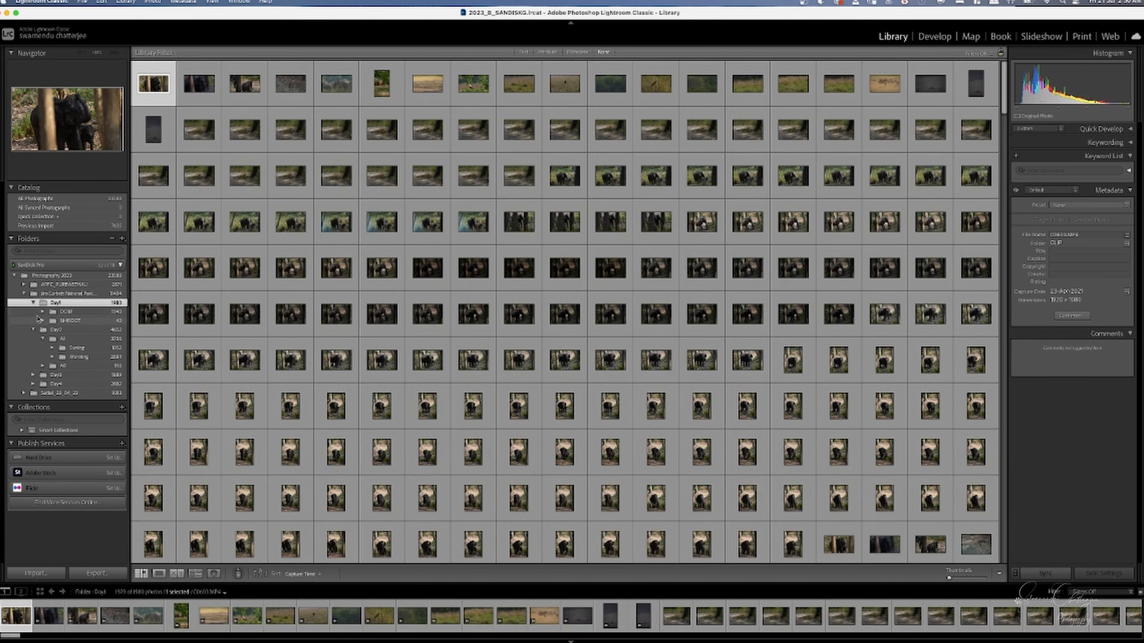
left_click(42, 330)
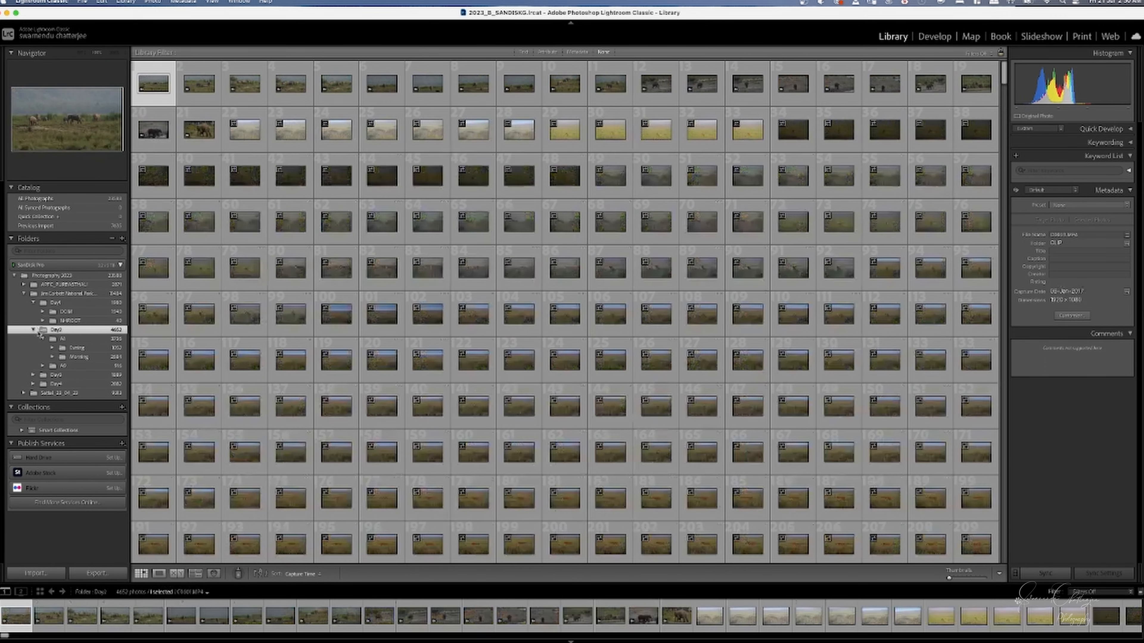
left_click(57, 376)
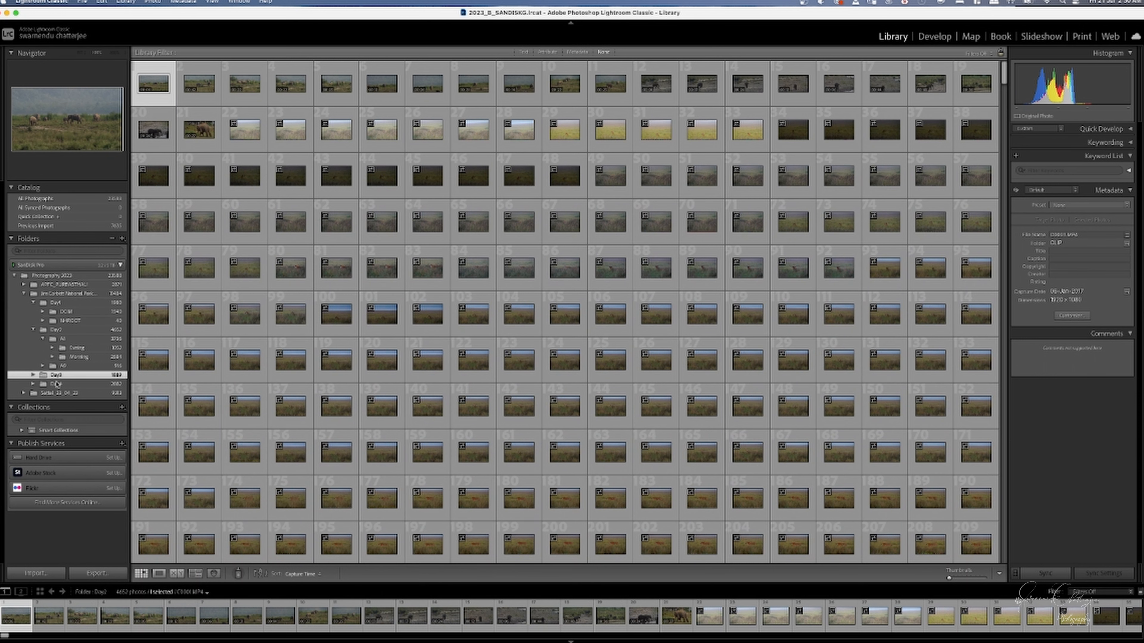
Show the photos of the Day4 and Day2 folders, followed by those in Day2's A1 and A9 subfolders
left_click(57, 384)
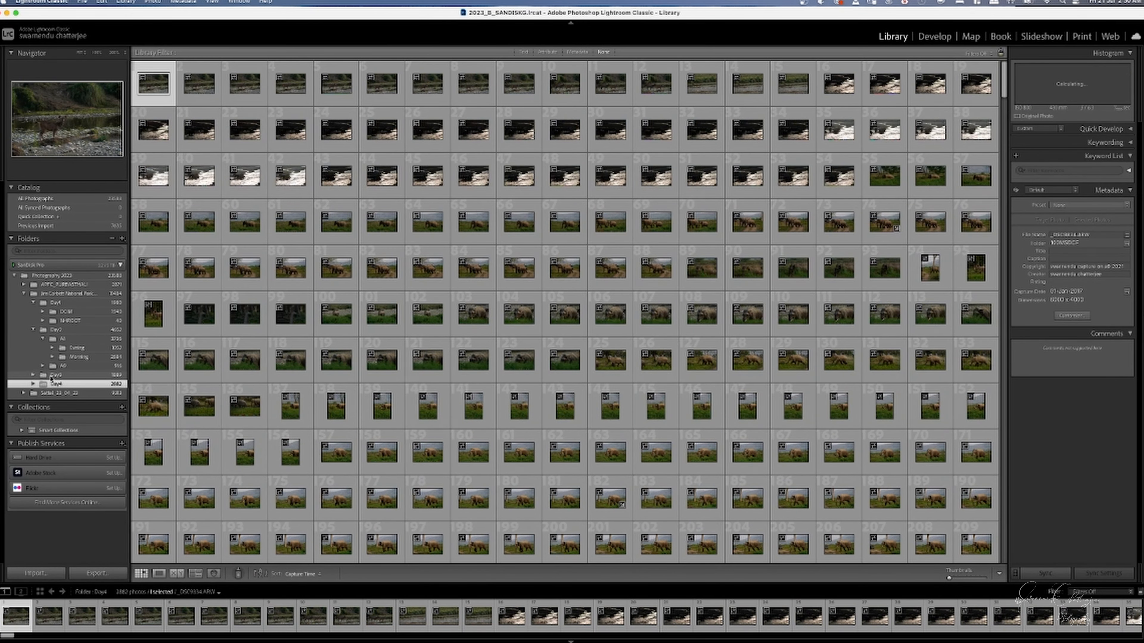
left_click(82, 333)
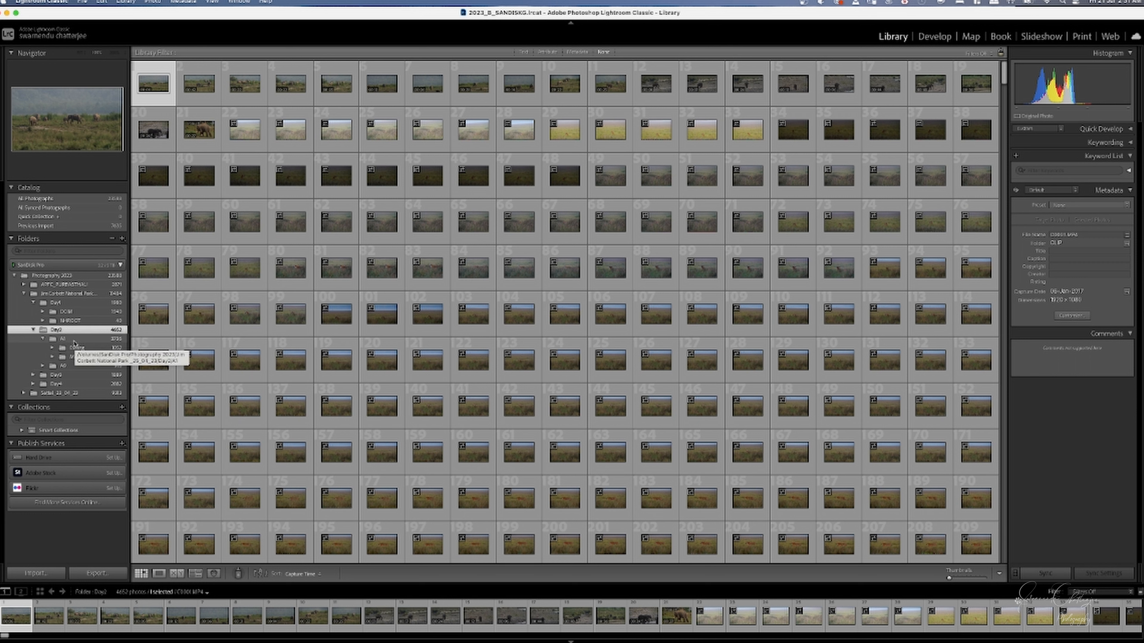
left_click(53, 339)
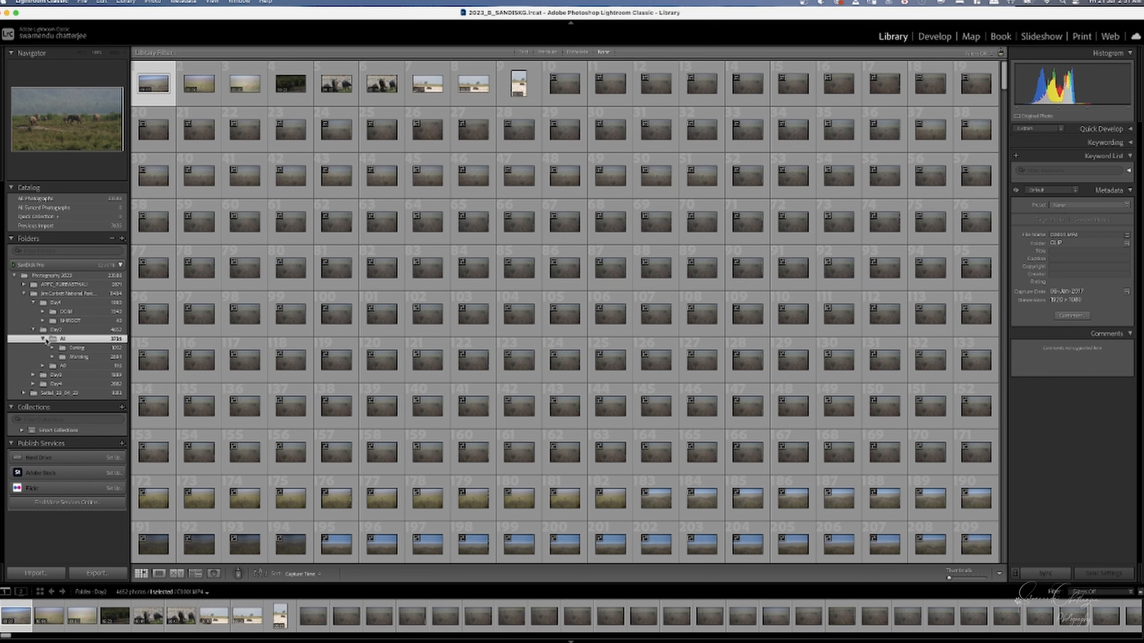
left_click(44, 340)
left_click(65, 349)
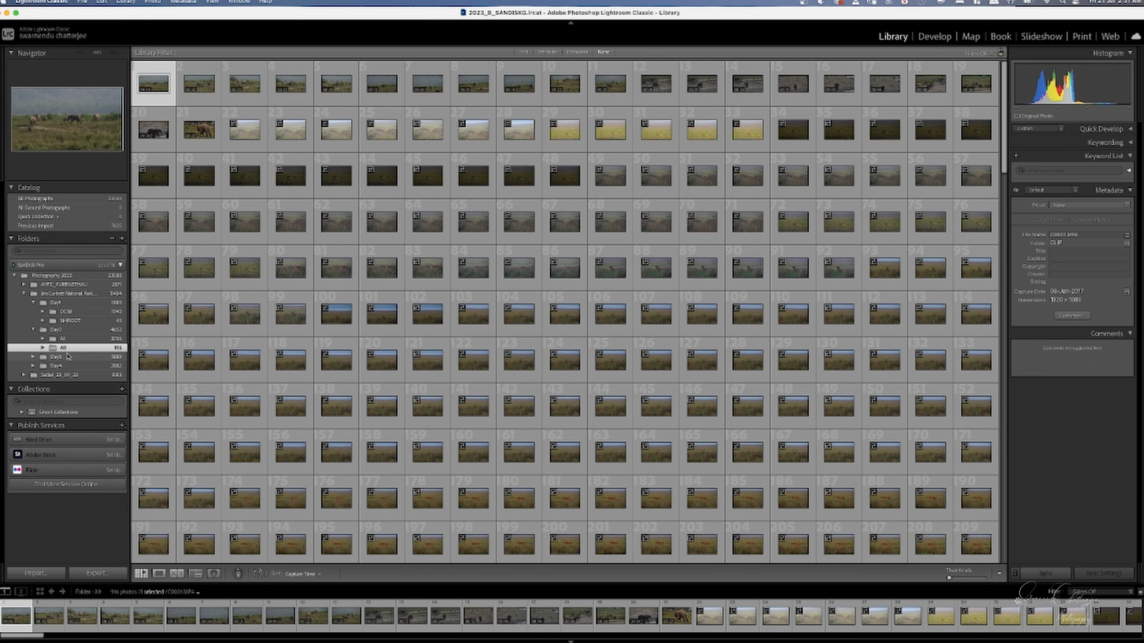
Expand Day2's A1 folder and its Morning subfolder, and view the photos in Morning's D2 and D1 folders
left_click(66, 340)
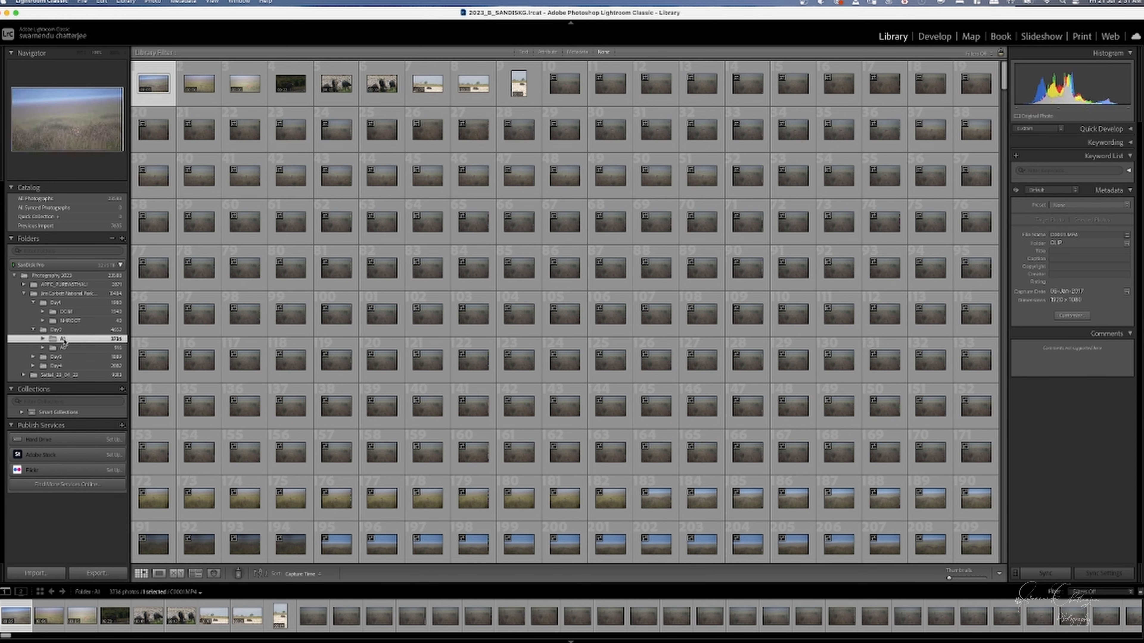
left_click(43, 339)
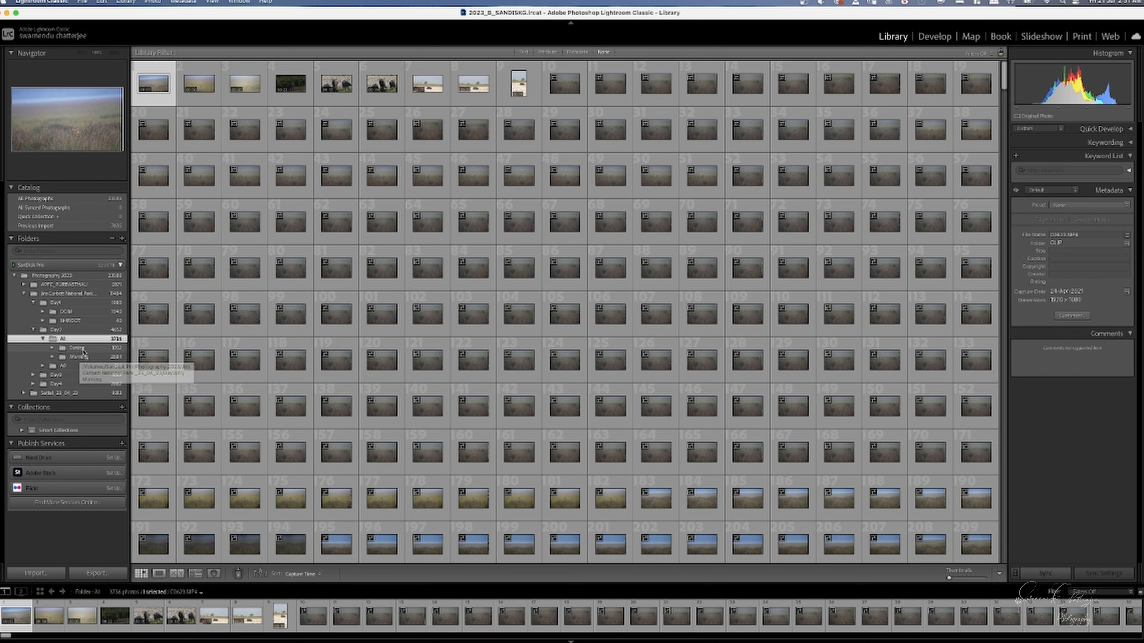
left_click(81, 357)
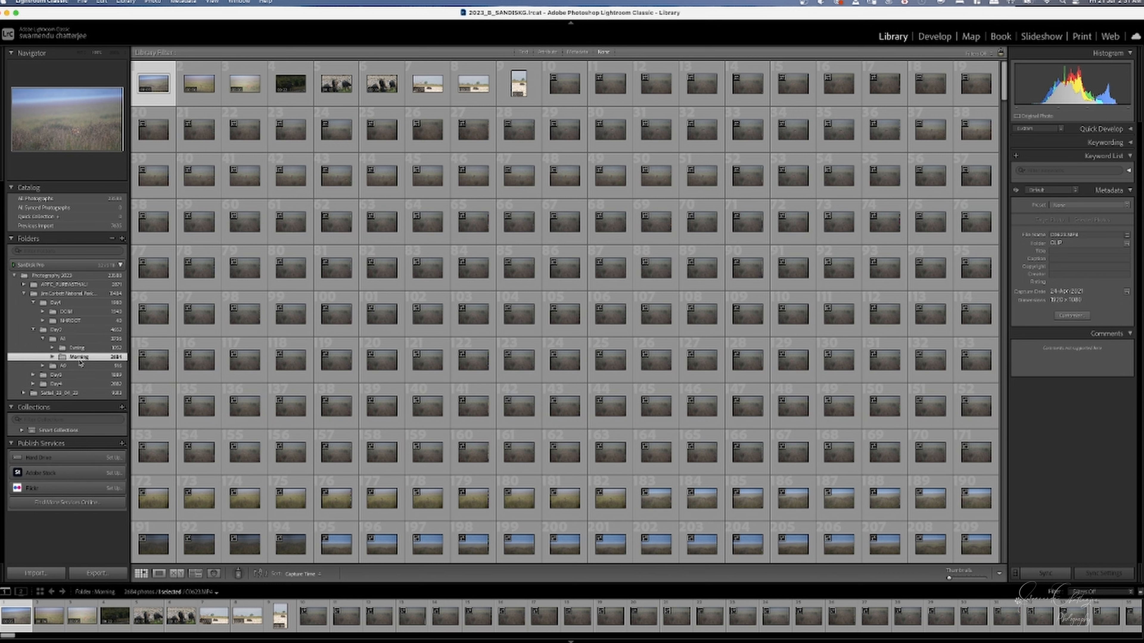
left_click(52, 357)
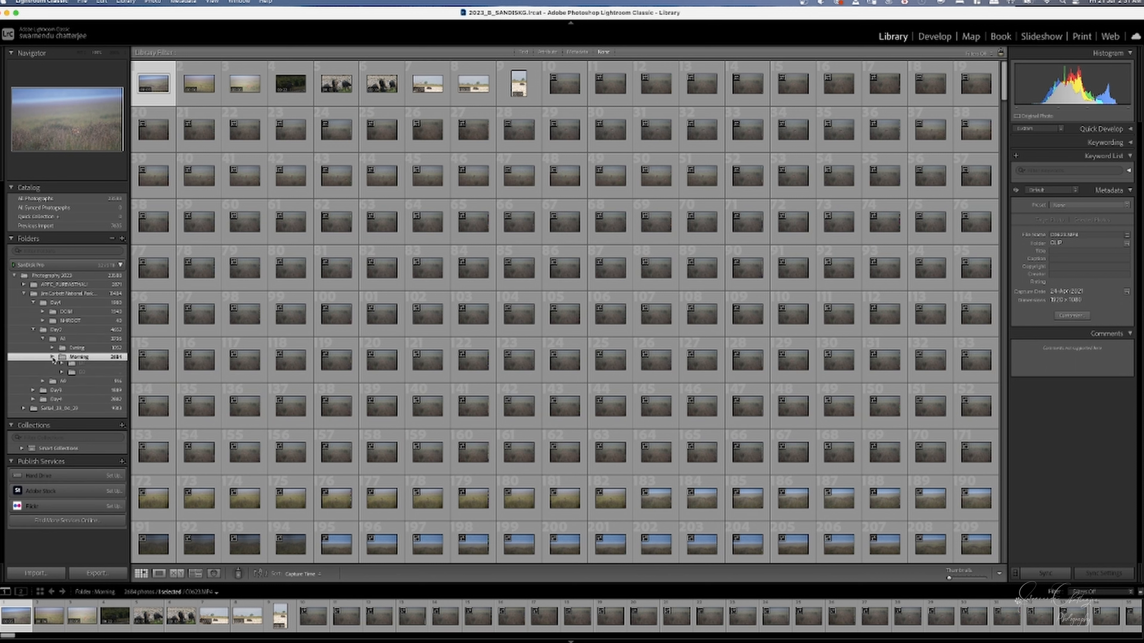
left_click(93, 366)
left_click(88, 376)
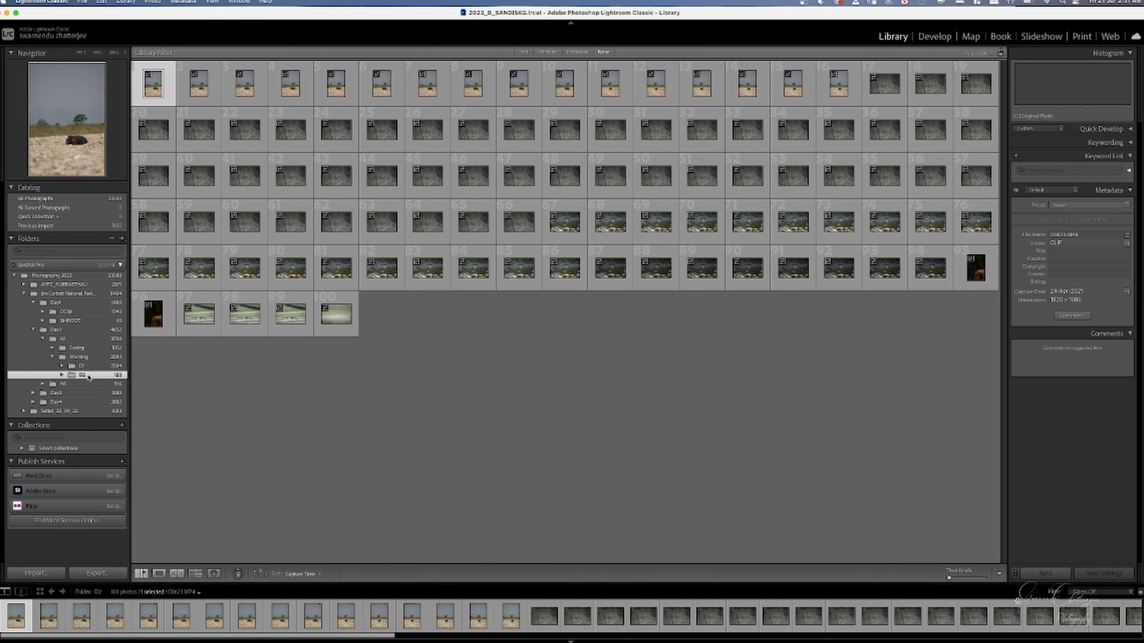
left_click(93, 366)
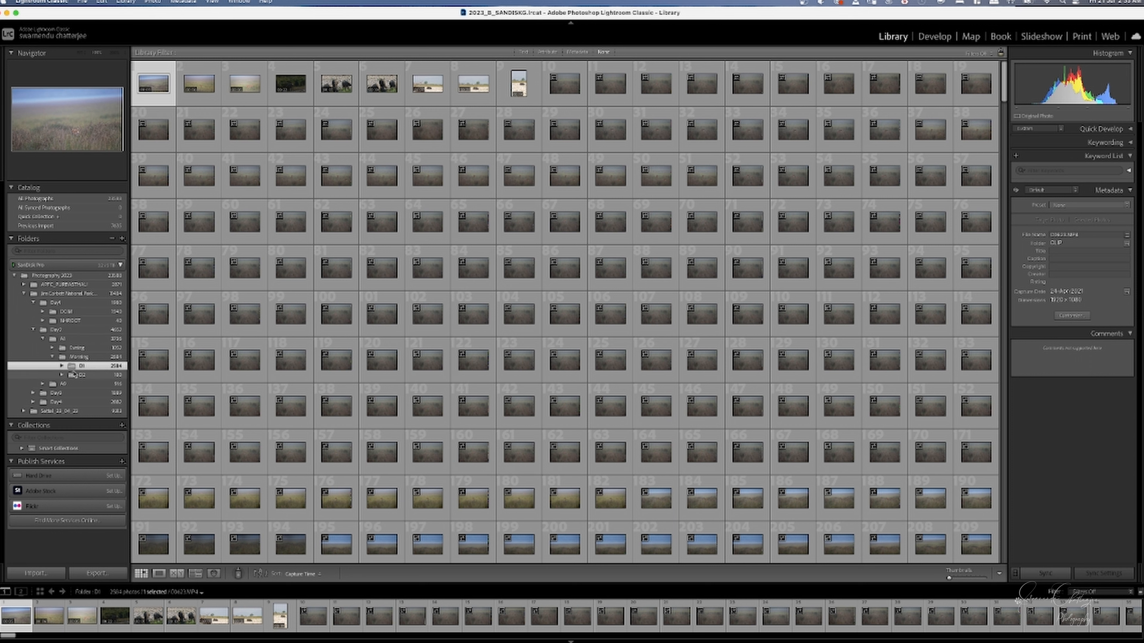
Browse the D1 folder's photos, view one of the tiger shots enlarged, and return to the thumbnail grid
scroll(601, 443, "down", 5)
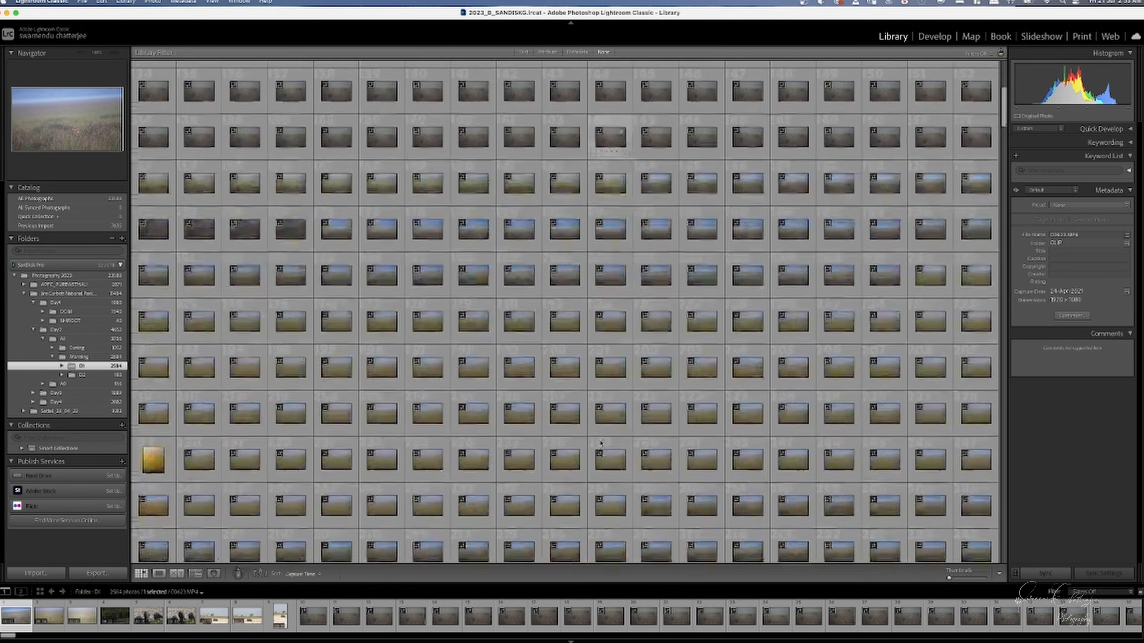
scroll(601, 443, "down", 20)
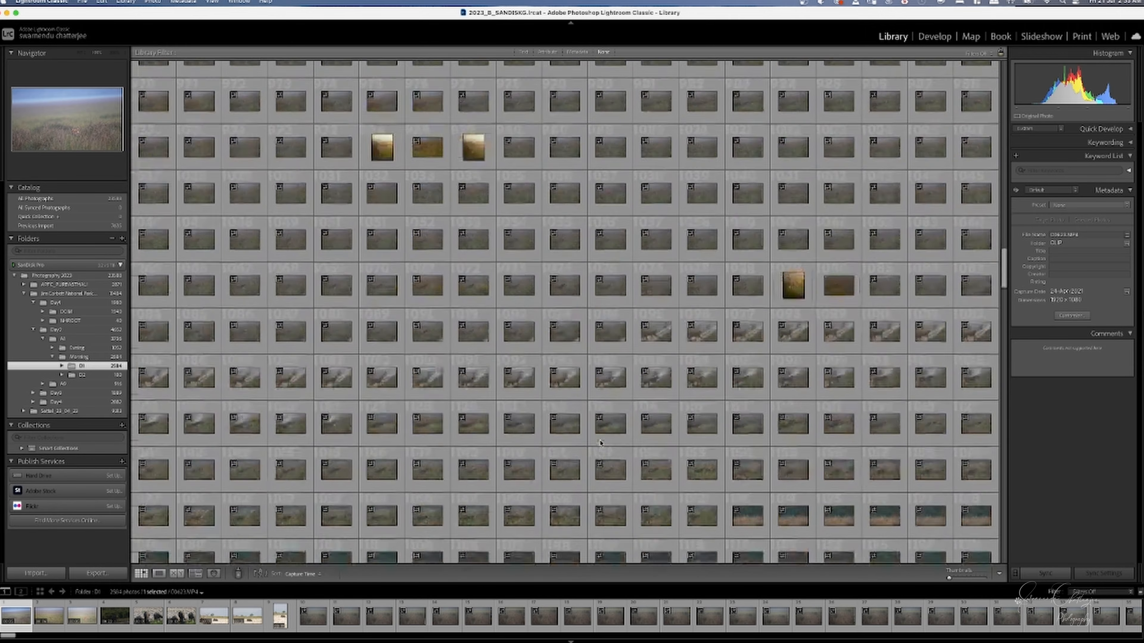
scroll(602, 443, "up", 10)
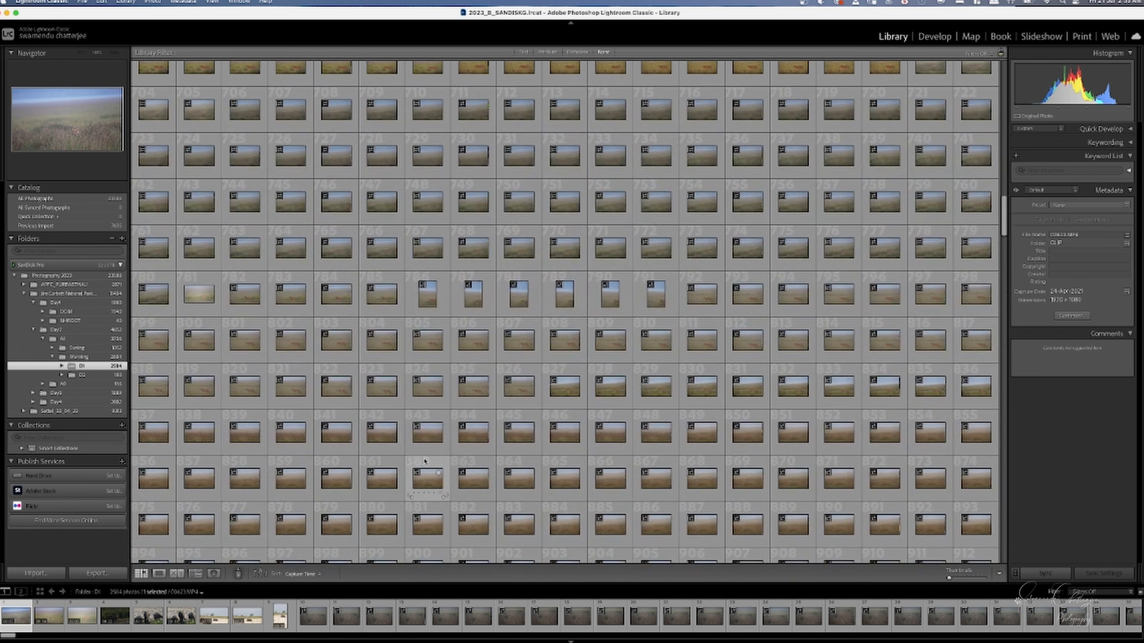
double_click(470, 398)
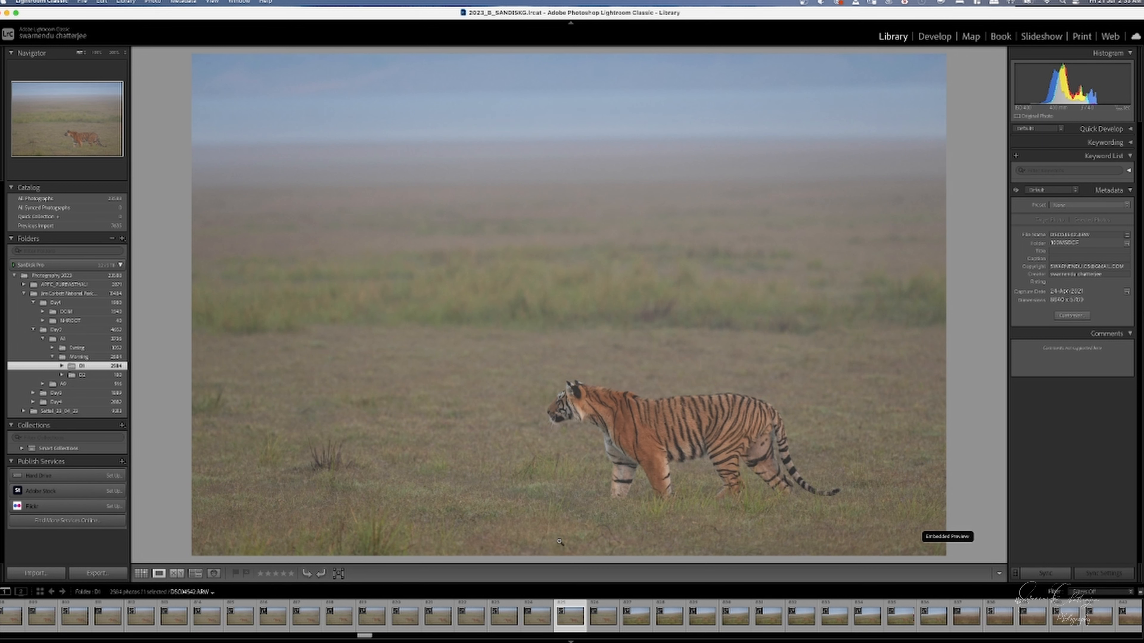
left_click(141, 574)
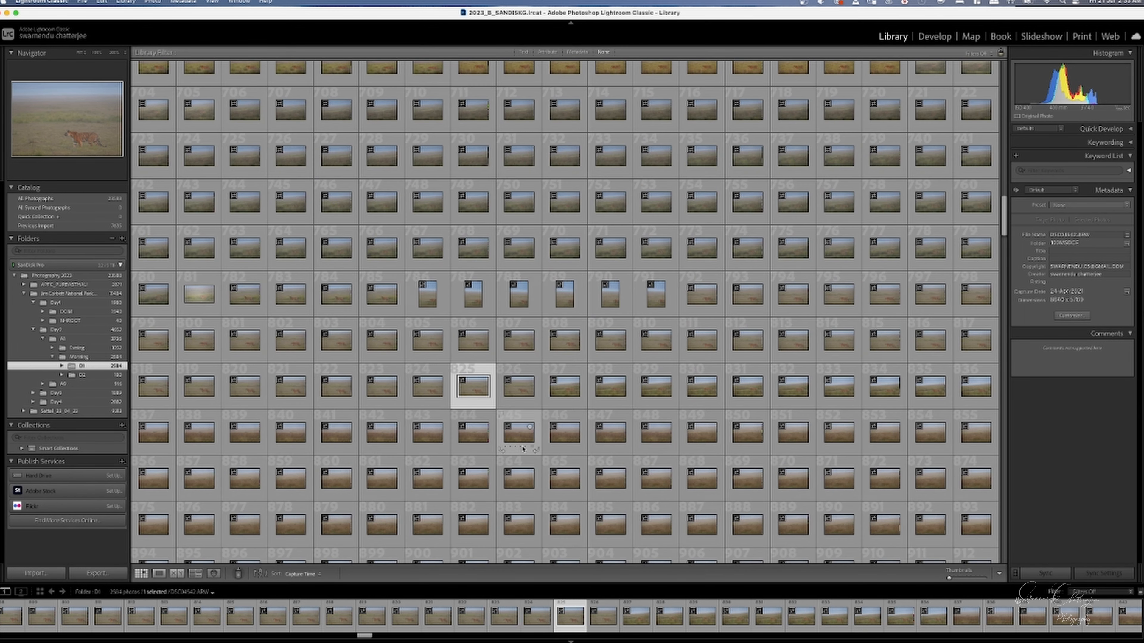